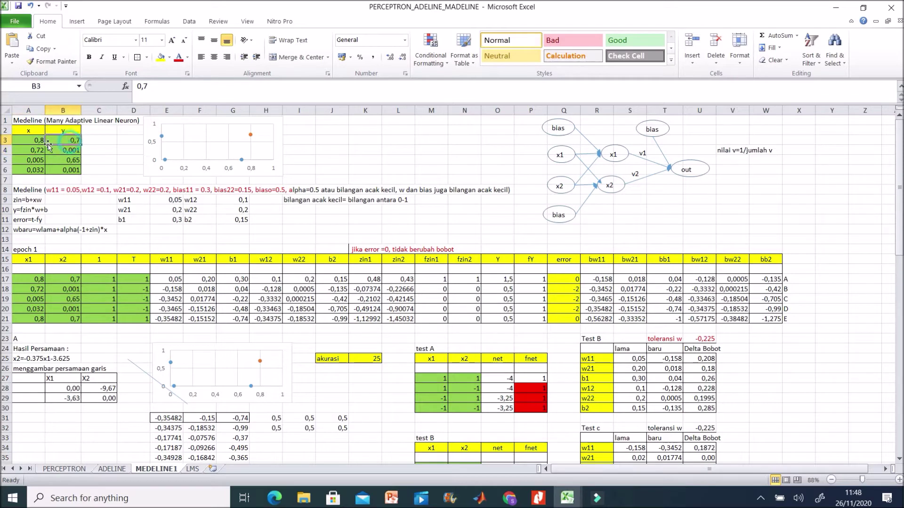
Review the x and y input data in A3:B6 of the Medeline sheet
left_click_drag(34, 139, 65, 176)
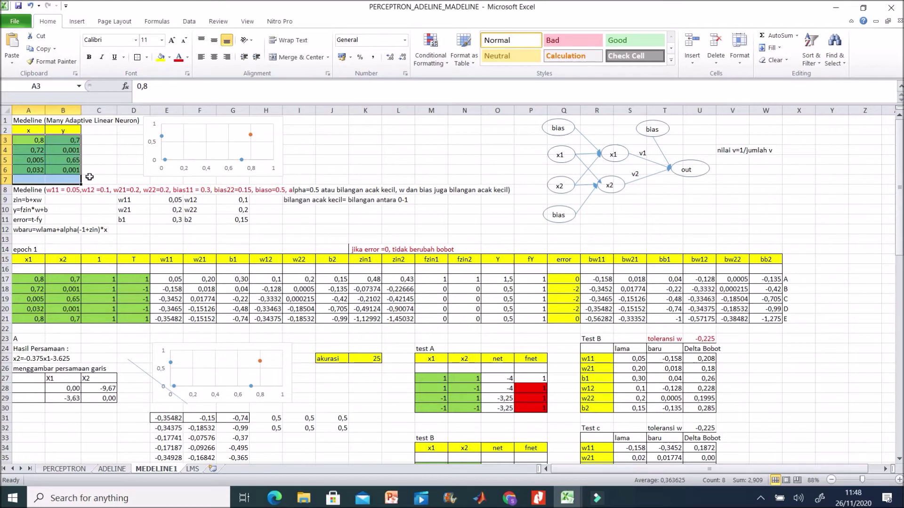
left_click(116, 168)
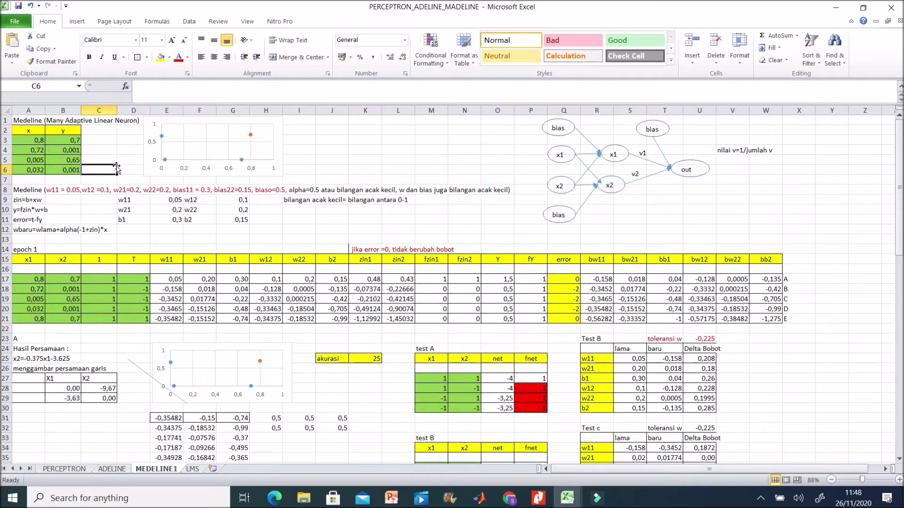
left_click(103, 220)
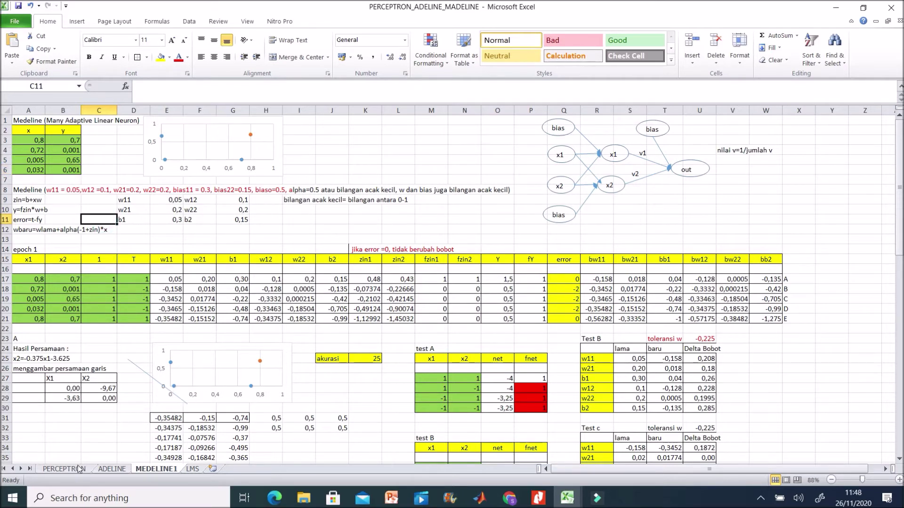
Compare the PERCEPTRON and ADELINE sheets with the MEDELINE1 sheet, ending on MEDELINE1
left_click(60, 470)
left_click(103, 469)
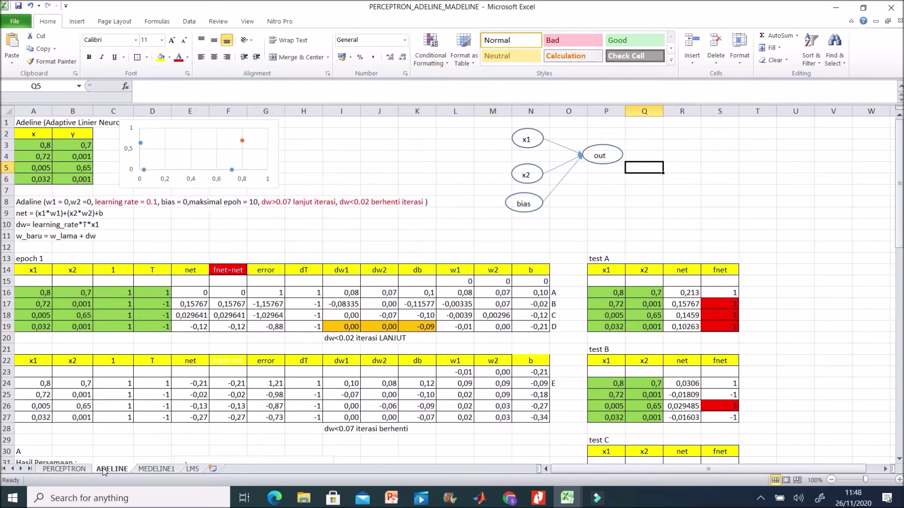
left_click(157, 469)
left_click(174, 219)
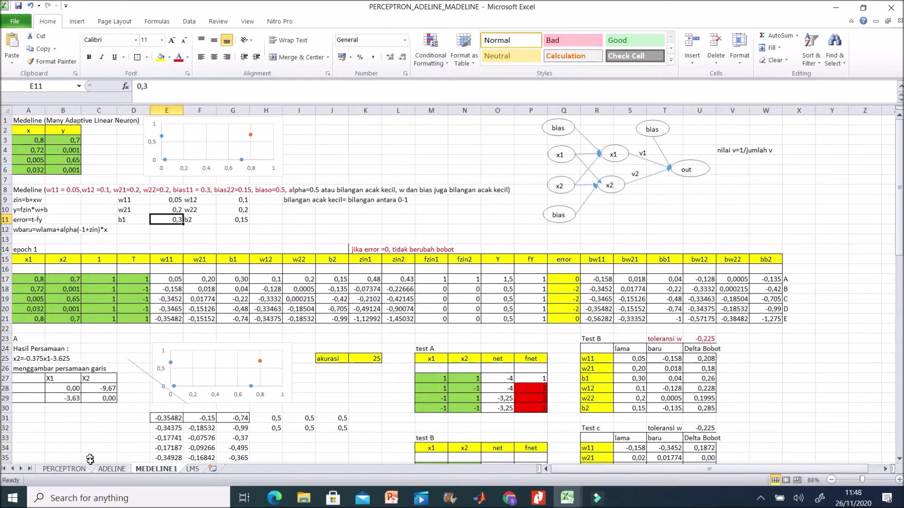
left_click(76, 472)
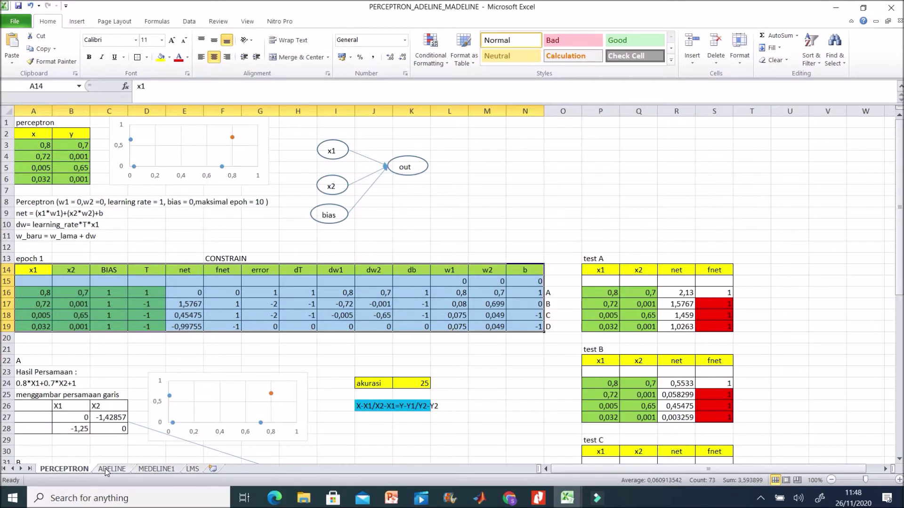
left_click(113, 469)
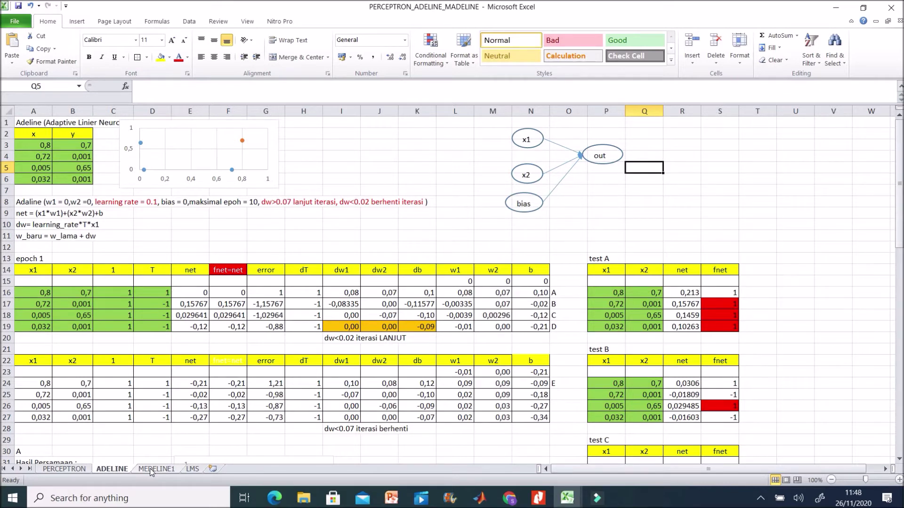
left_click(152, 470)
left_click(669, 219)
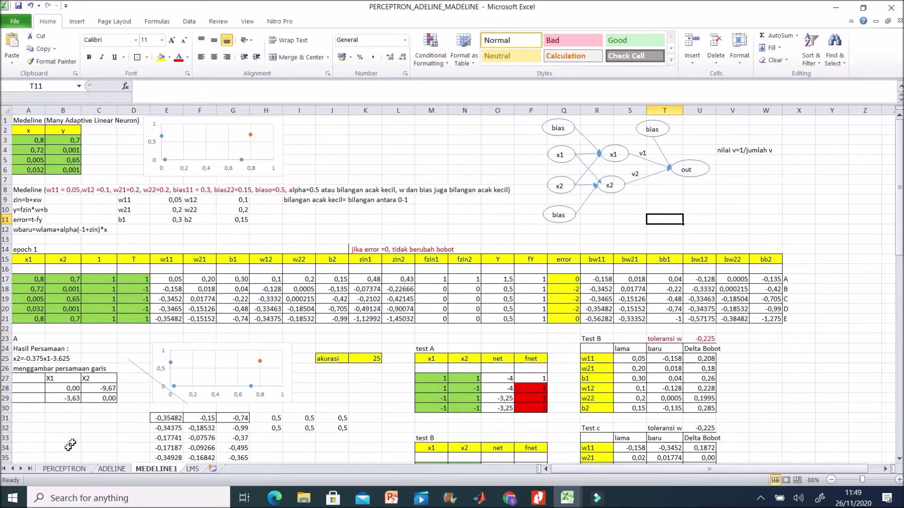
Examine the network diagrams on the PERCEPTRON and ADELINE sheets and return to the one on MEDELINE1
left_click(61, 470)
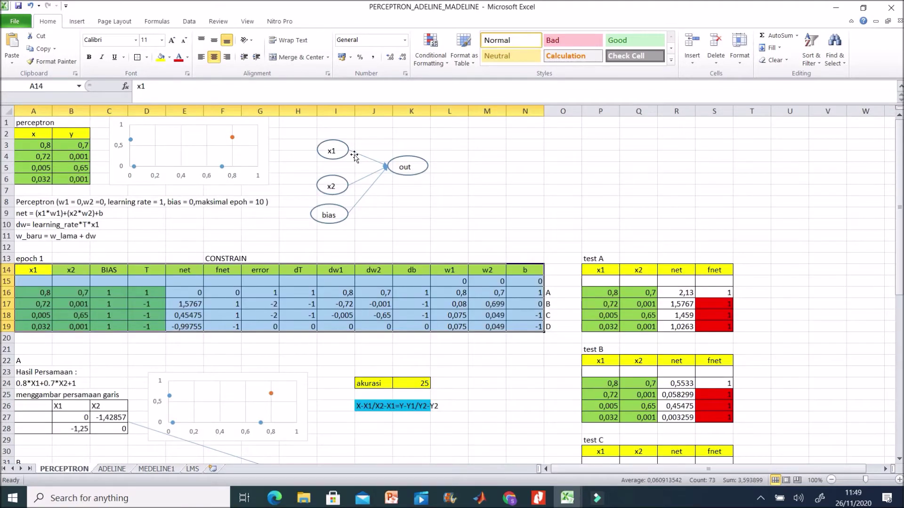
left_click(123, 469)
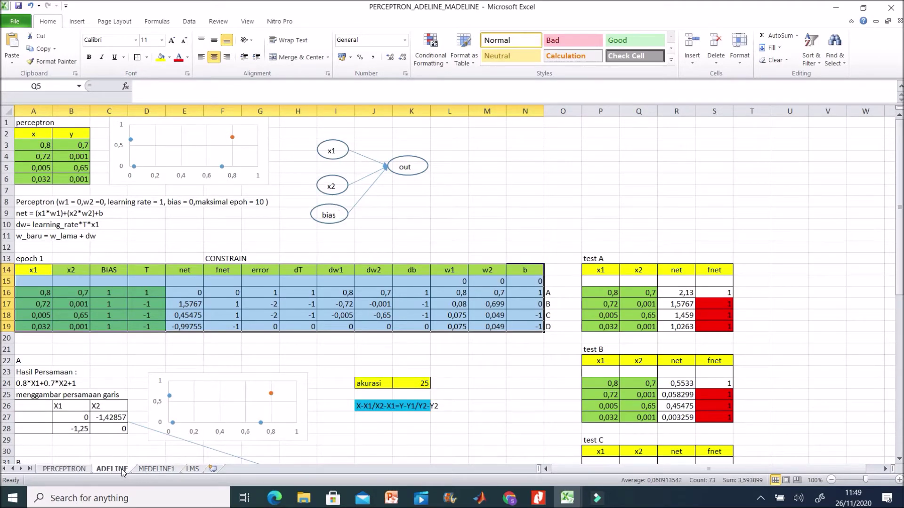
left_click_drag(594, 224, 594, 214)
left_click(530, 139)
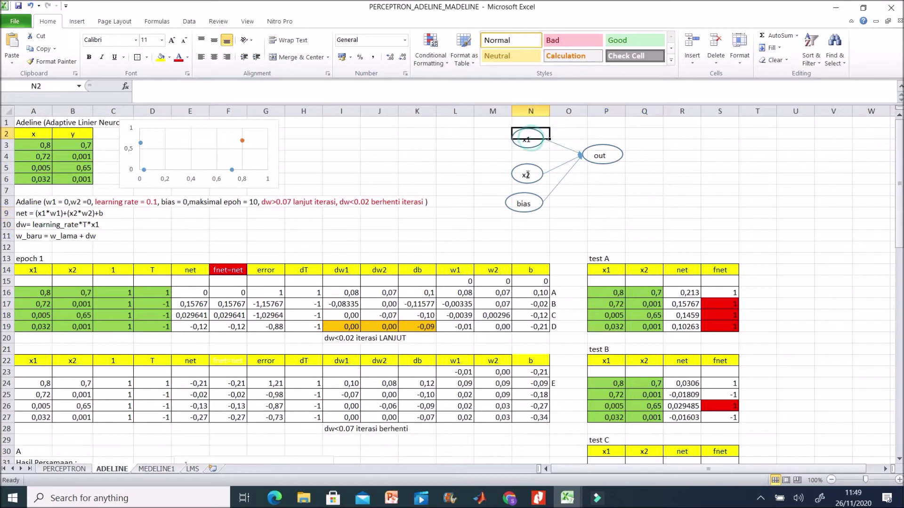
left_click(526, 175)
left_click(524, 203)
left_click(598, 162)
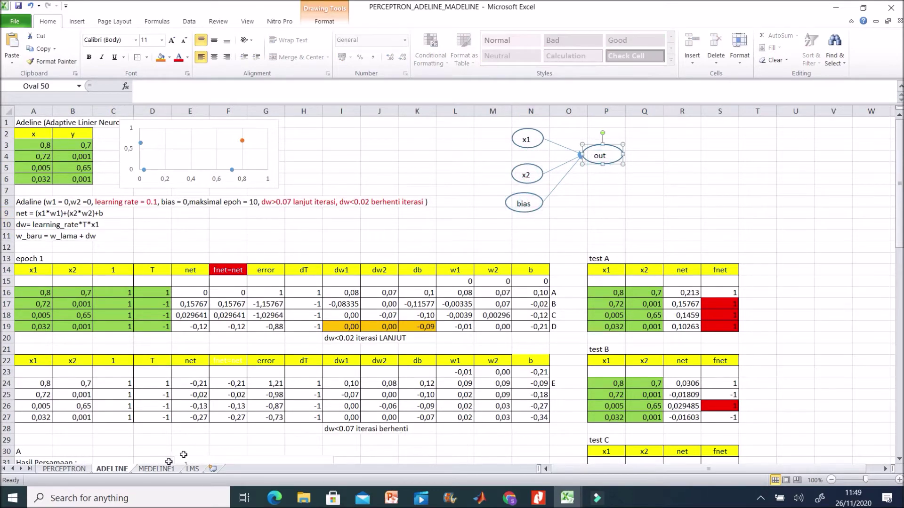
left_click(156, 469)
left_click(770, 190)
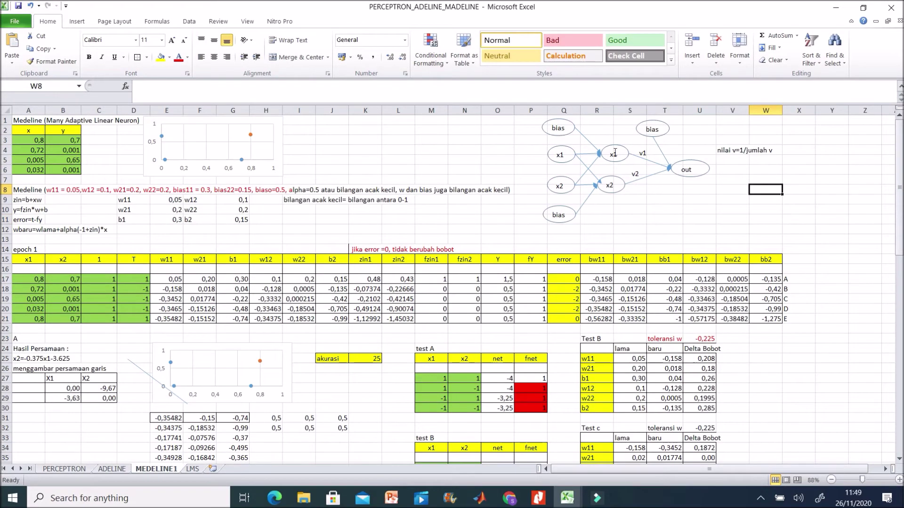
Trace how the x1, x2 and bias nodes connect to the hidden nodes in the Medeline network diagram
left_click(563, 162)
left_click(616, 160)
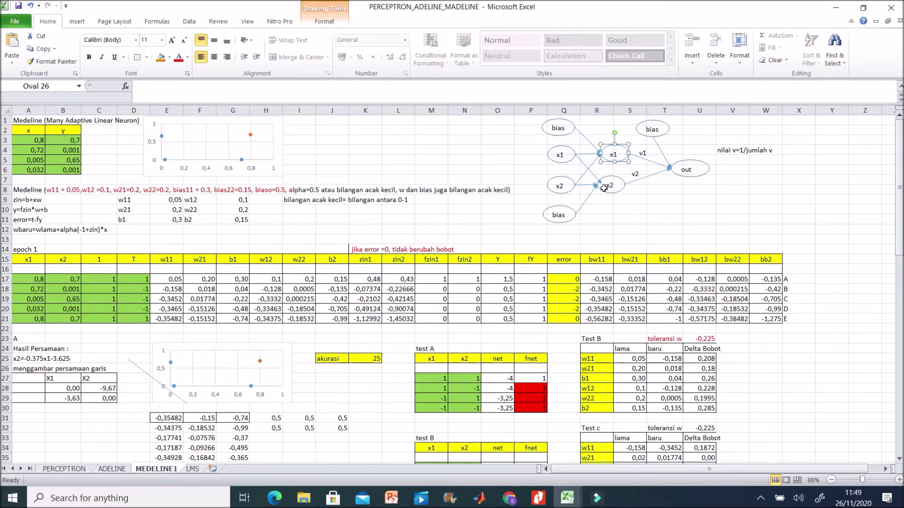
left_click(570, 191)
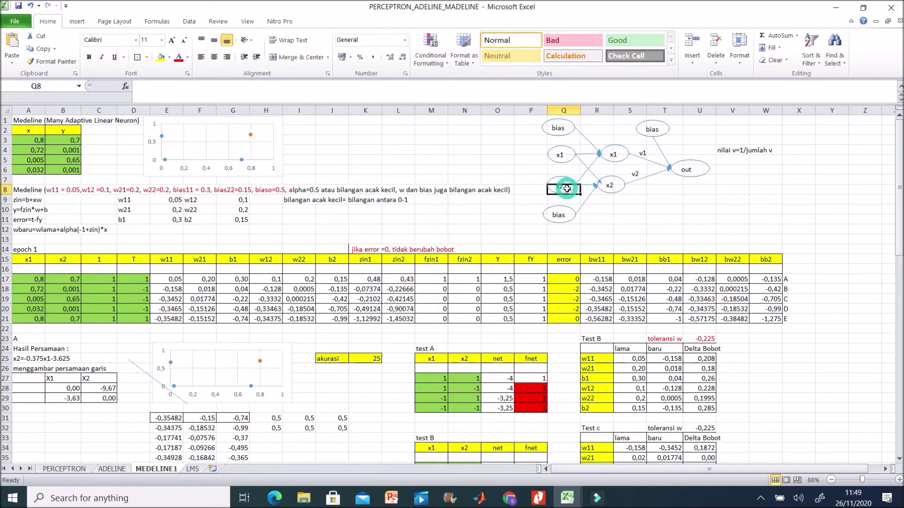
left_click(612, 162)
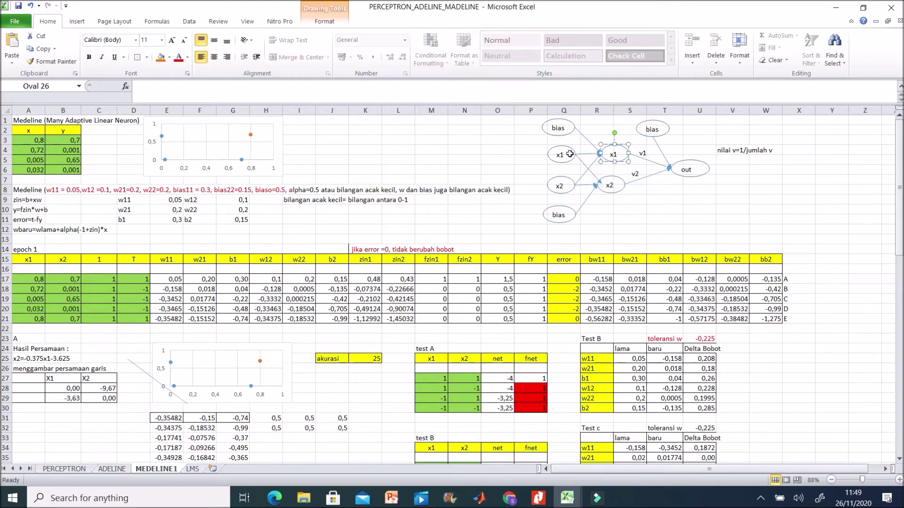
left_click(570, 154)
left_click(597, 160)
left_click(575, 184)
left_click(630, 193)
left_click(662, 230)
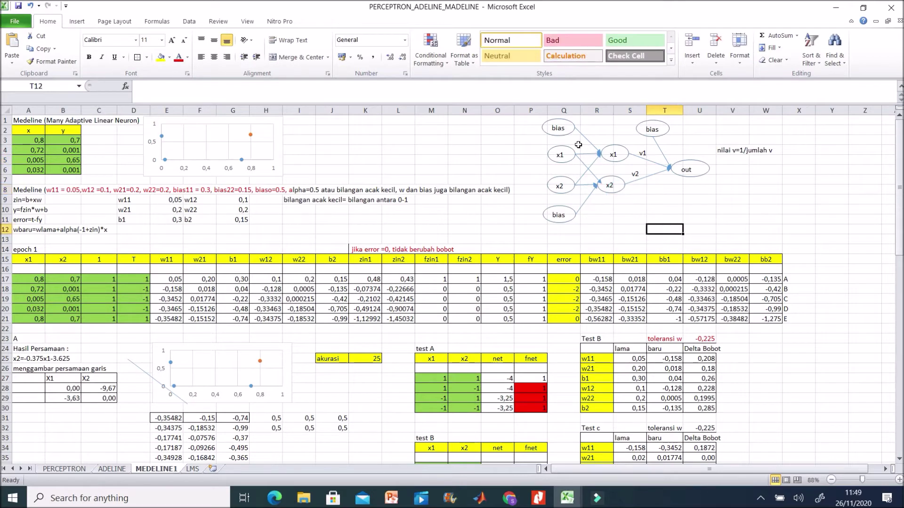
left_click(565, 130)
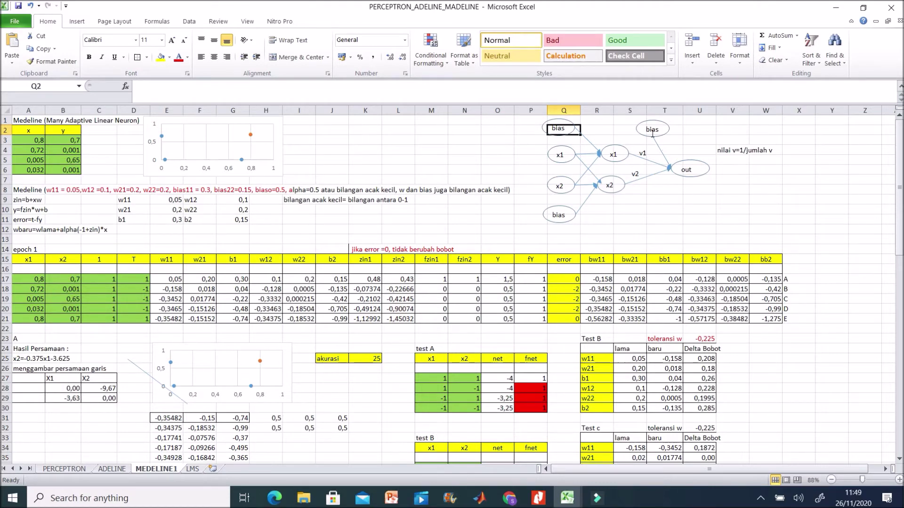
left_click(707, 209)
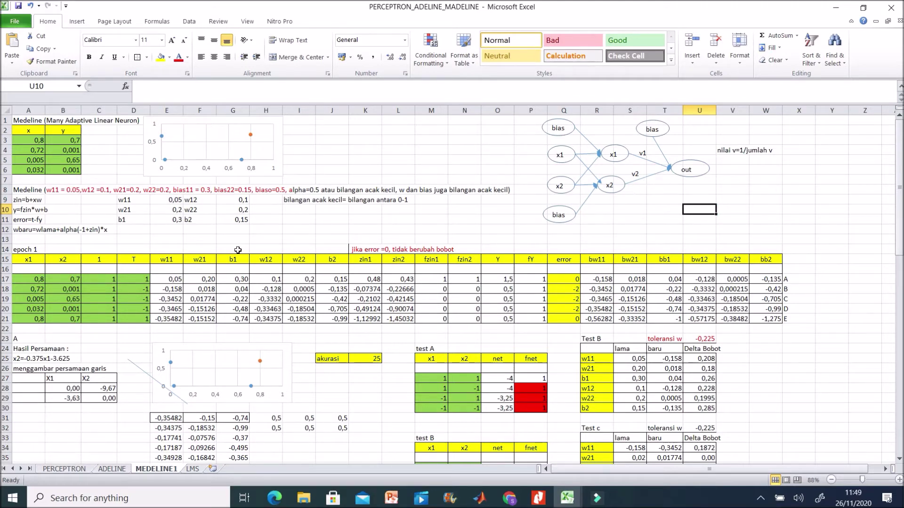
Read the Medeline parameter line in row 8 and the note on small random numbers in row 9
left_click(32, 188)
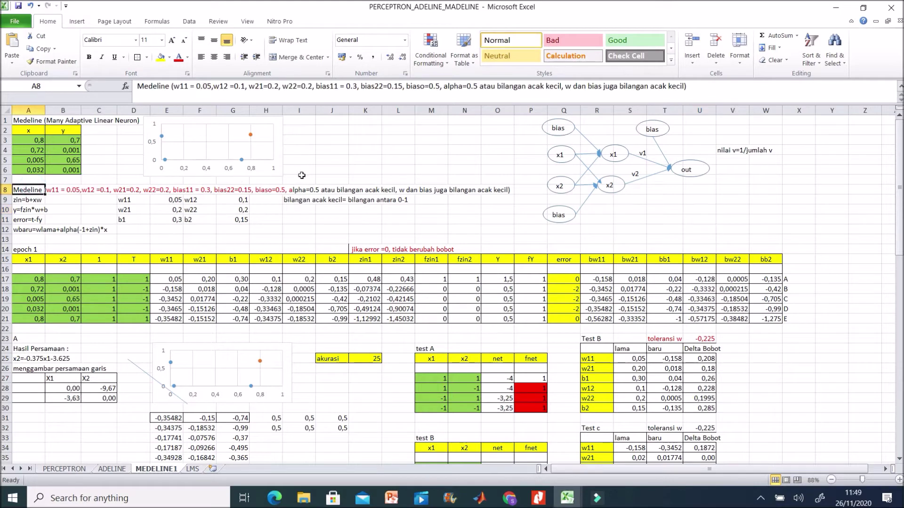
left_click(325, 200)
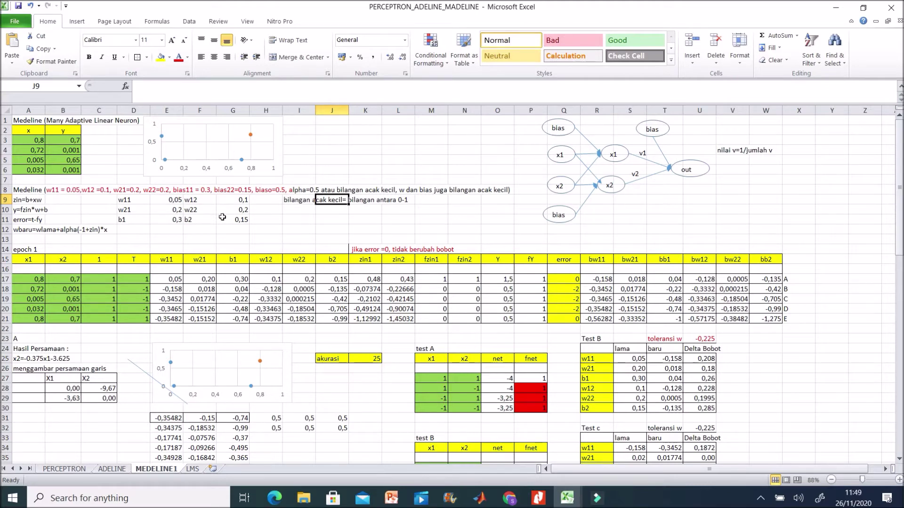
left_click(465, 181)
Examine the initial weights w11, w21, w12, w22 and the biases b1 and b2 in D9:G11
left_click(170, 227)
left_click_drag(168, 200, 175, 210)
left_click_drag(230, 203, 233, 221)
left_click(325, 219)
left_click_drag(172, 200, 175, 210)
left_click_drag(243, 199, 245, 208)
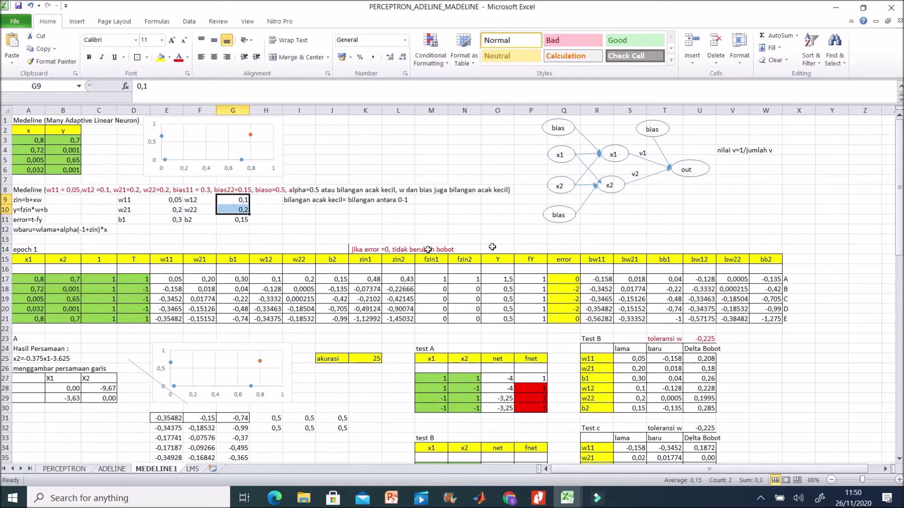
left_click(470, 208)
left_click(718, 241)
left_click_drag(172, 201, 175, 211)
left_click_drag(242, 201, 243, 214)
left_click(300, 209)
left_click(152, 221)
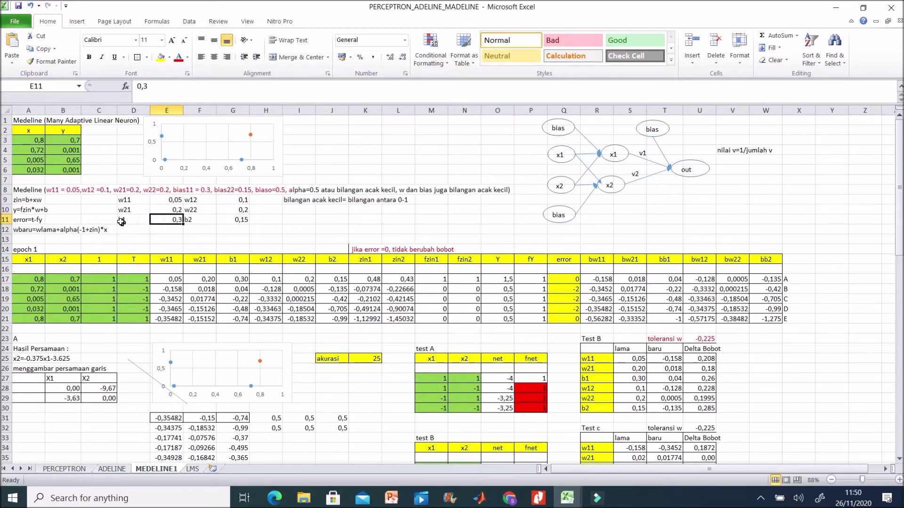
left_click(240, 223)
left_click_drag(137, 200, 224, 220)
Inspect the first x1 entry and the first two b2 cells in the epoch 1 table
scroll(230, 229, "down", 1)
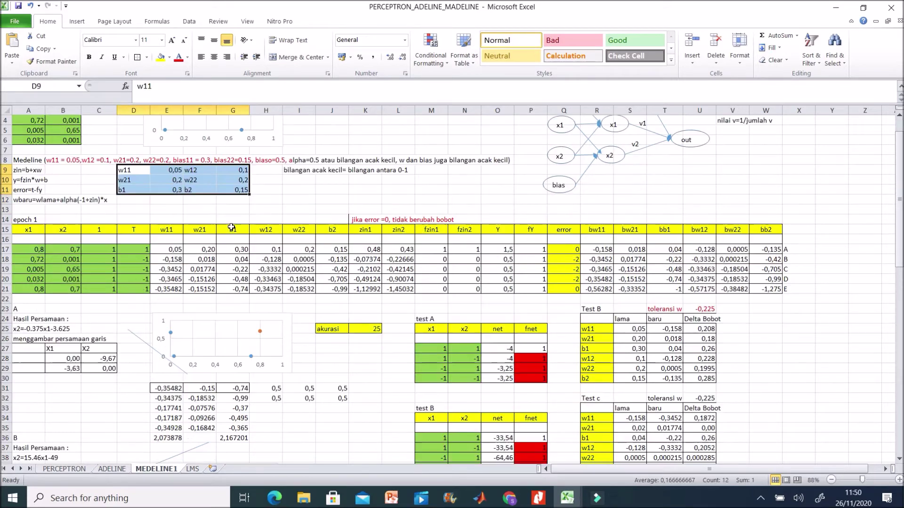
left_click(32, 249)
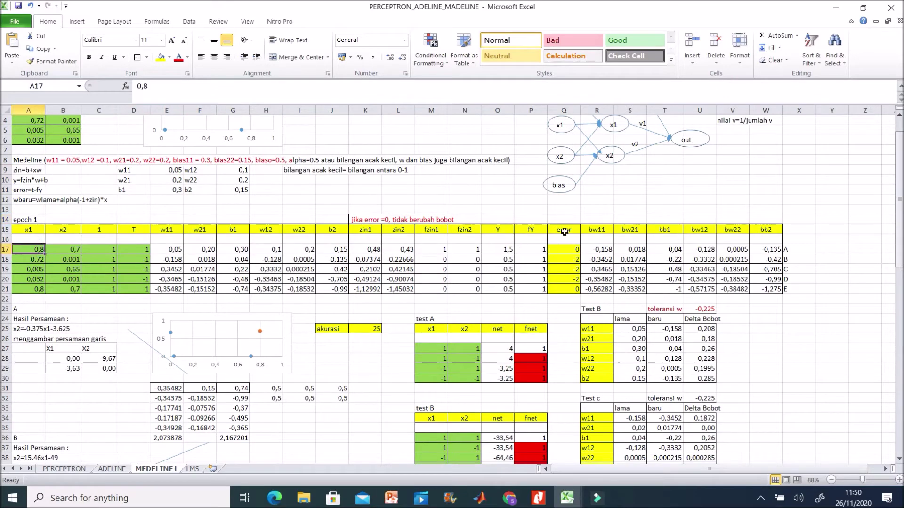
scroll(562, 235, "down", 2)
left_click(332, 199)
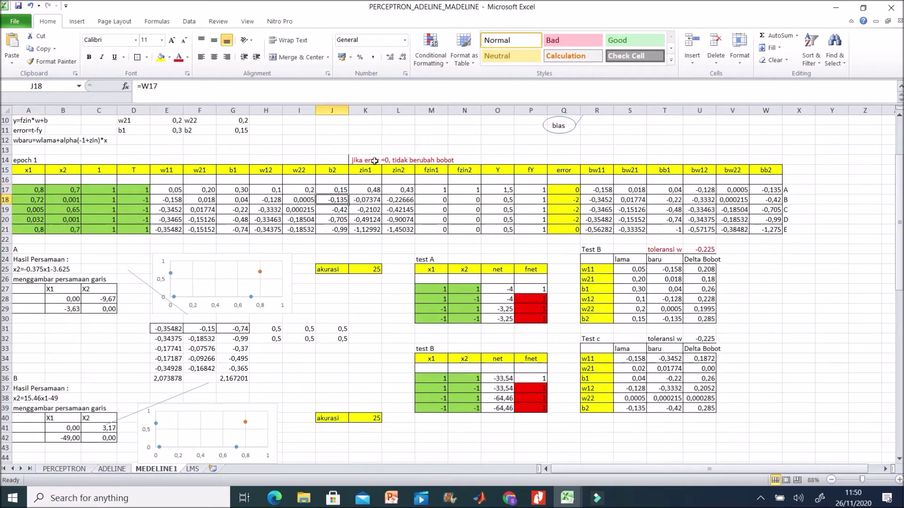
left_click(334, 189)
scroll(398, 176, "up", 2)
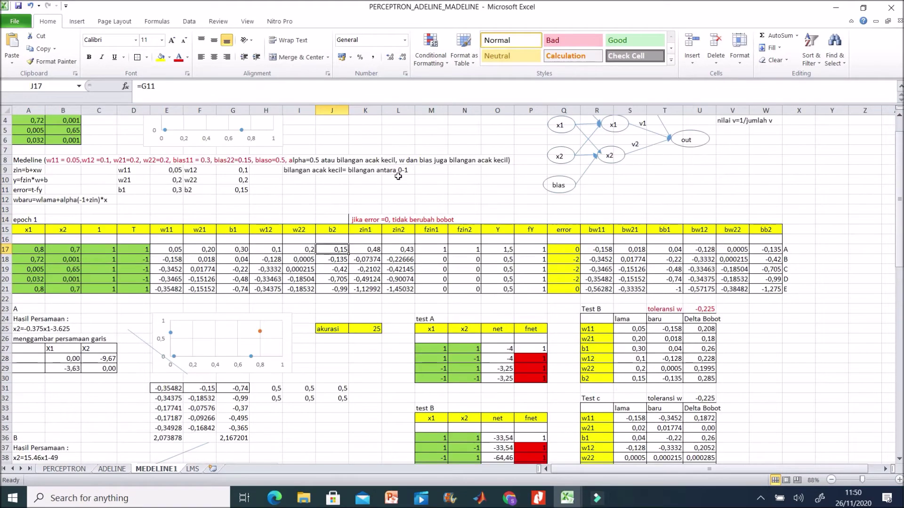
Examine the x1, x2, bias and target T columns of the epoch 1 table in rows 15 to 21
left_click(29, 230)
left_click(33, 259)
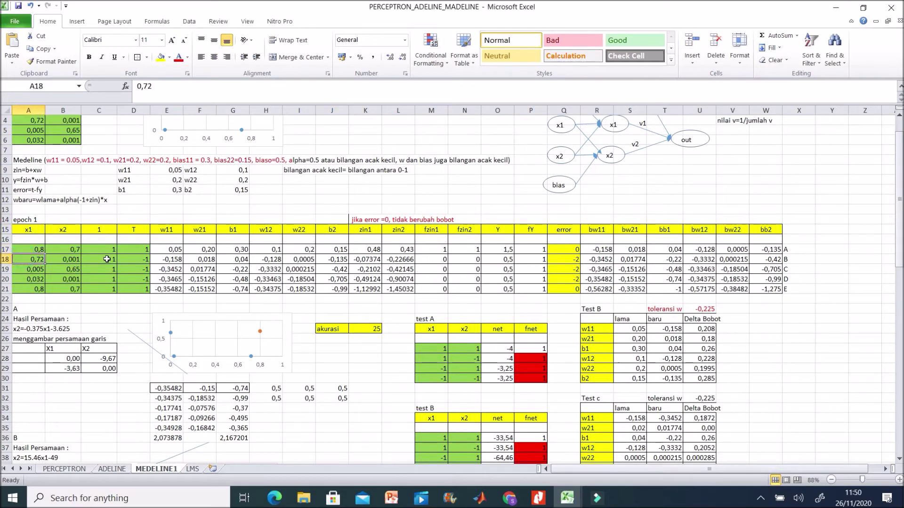
left_click_drag(108, 250, 108, 293)
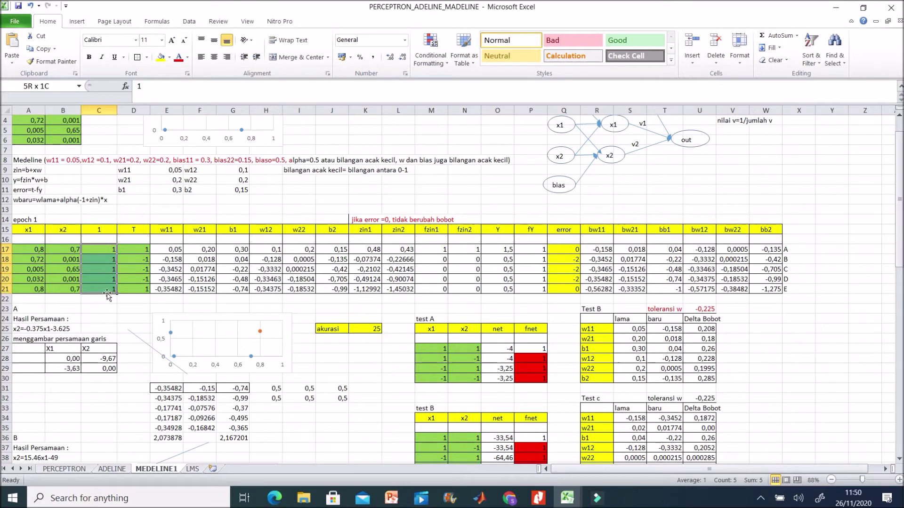
left_click(141, 248)
left_click(99, 230)
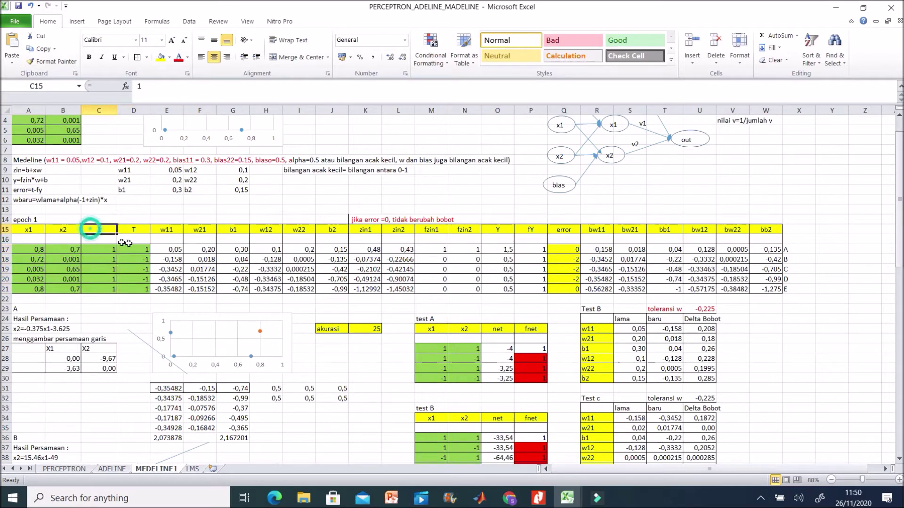
left_click(134, 251)
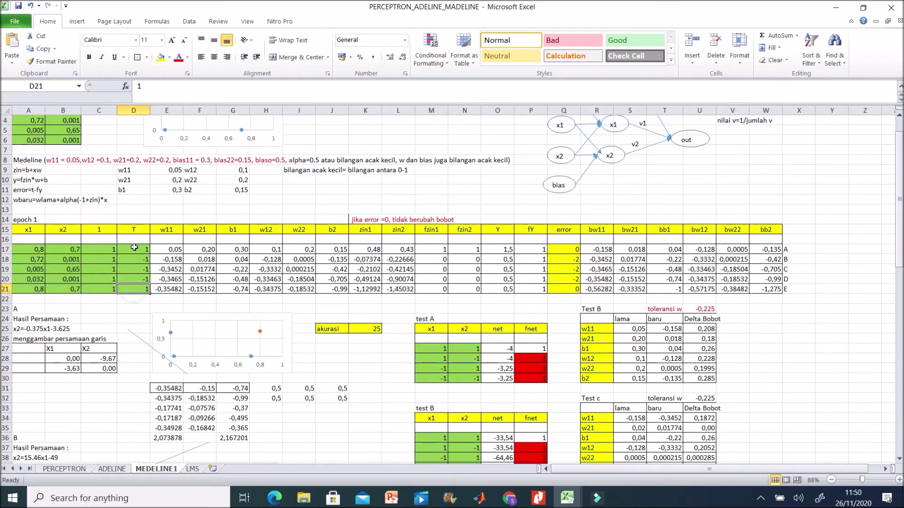
left_click(134, 270)
left_click(134, 288)
Examine the w11, w21, b1, w12, w22, b2 and zin1 columns of the epoch 1 table and the first b1 entry
scroll(134, 287, "down", 1)
left_click(173, 217)
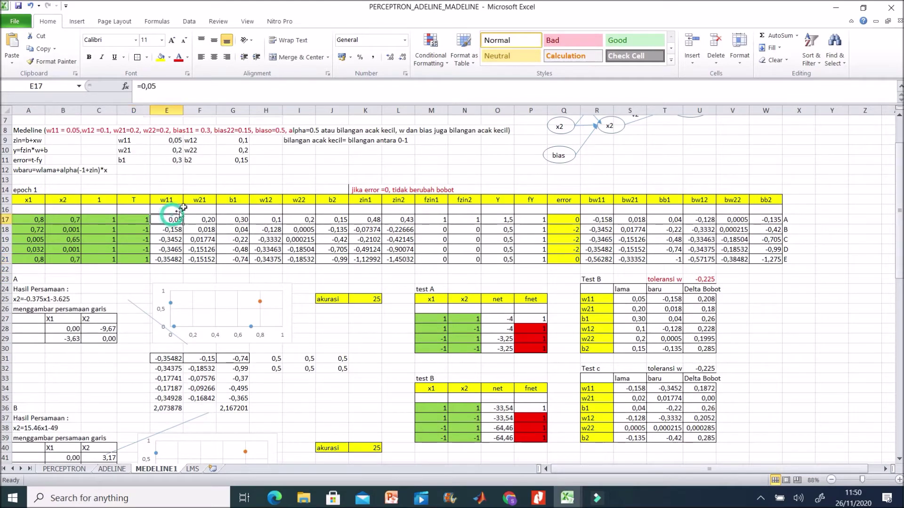
left_click(166, 200)
left_click(207, 205)
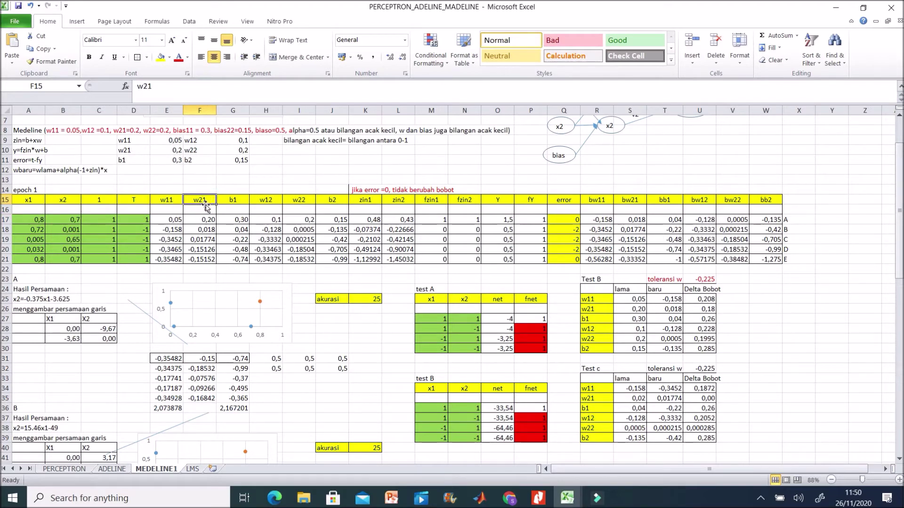
left_click(242, 202)
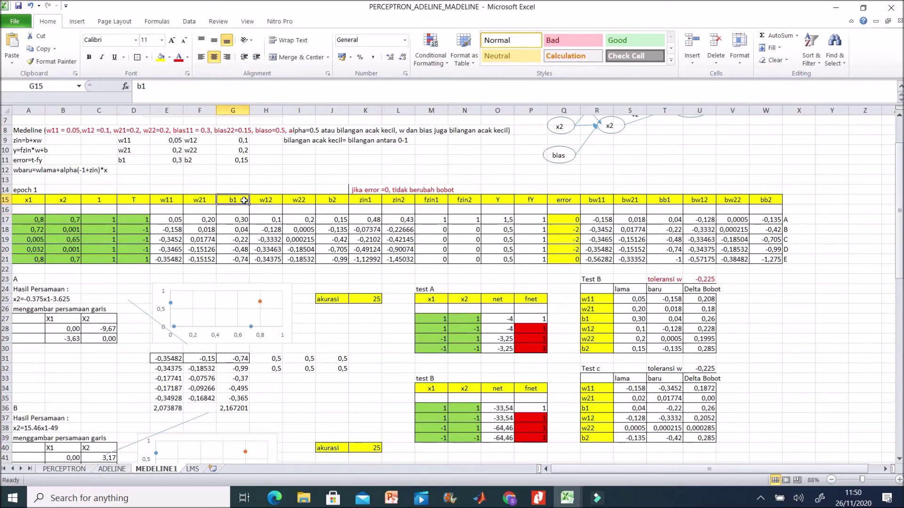
left_click(267, 203)
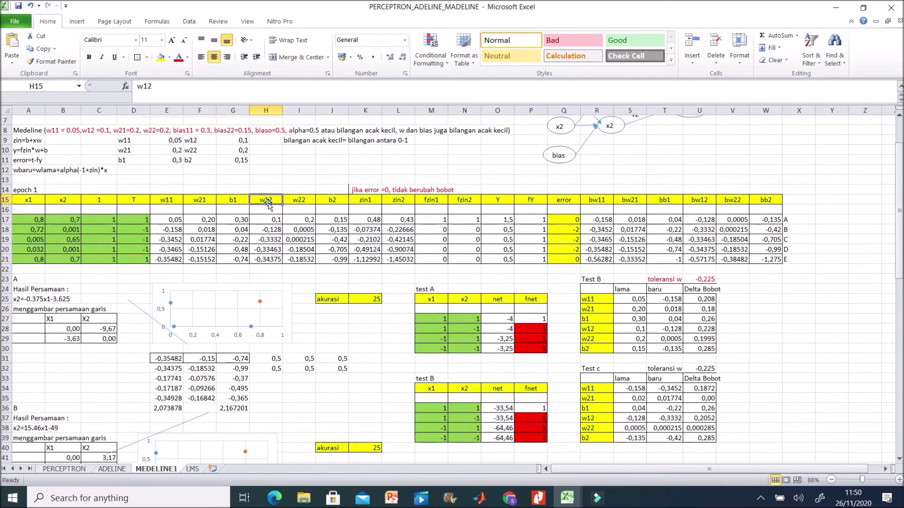
left_click(304, 203)
left_click(330, 202)
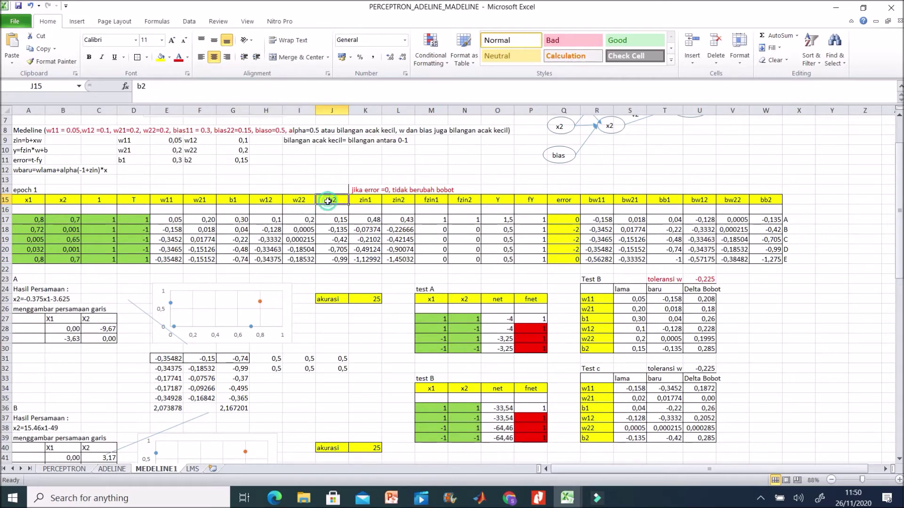
left_click(372, 201)
left_click(242, 220)
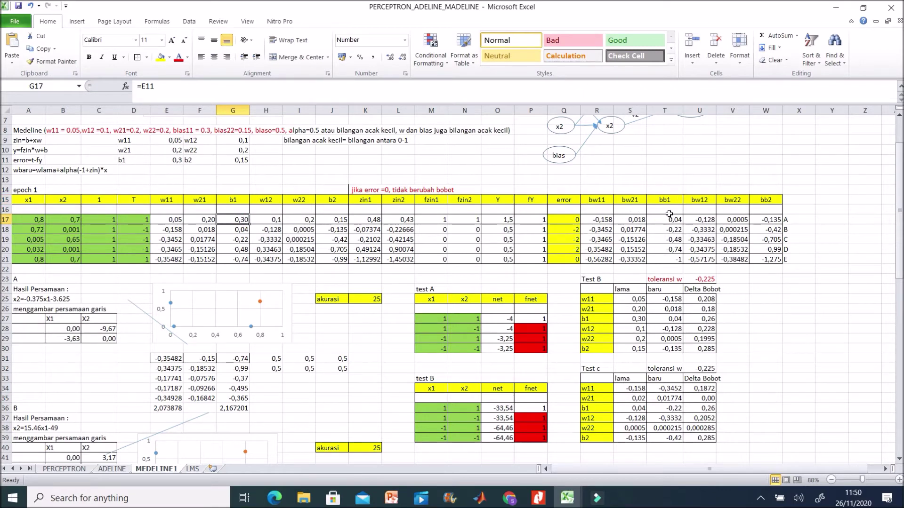
Inspect the initial w1, w2 and b values in L15:N15 of the ADELINE sheet for comparison
left_click(111, 469)
left_click(79, 469)
left_click(111, 469)
left_click(553, 251)
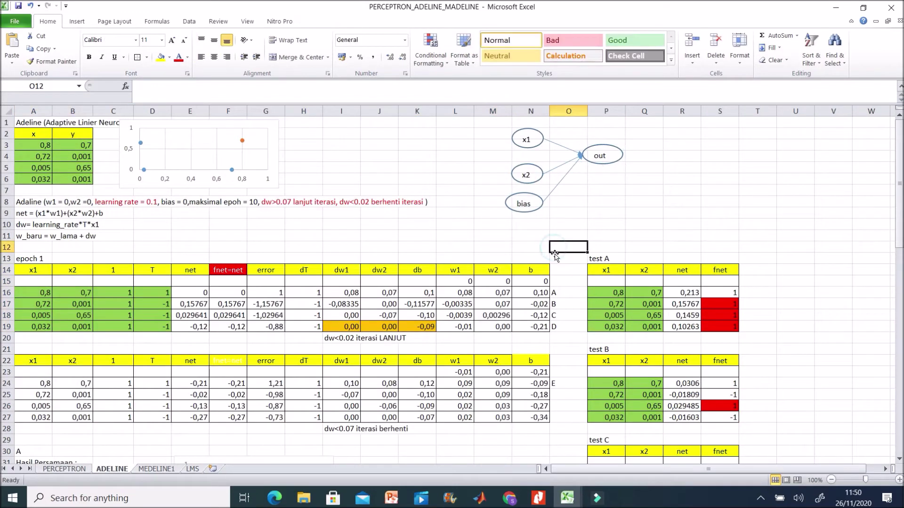
left_click_drag(464, 282, 545, 282)
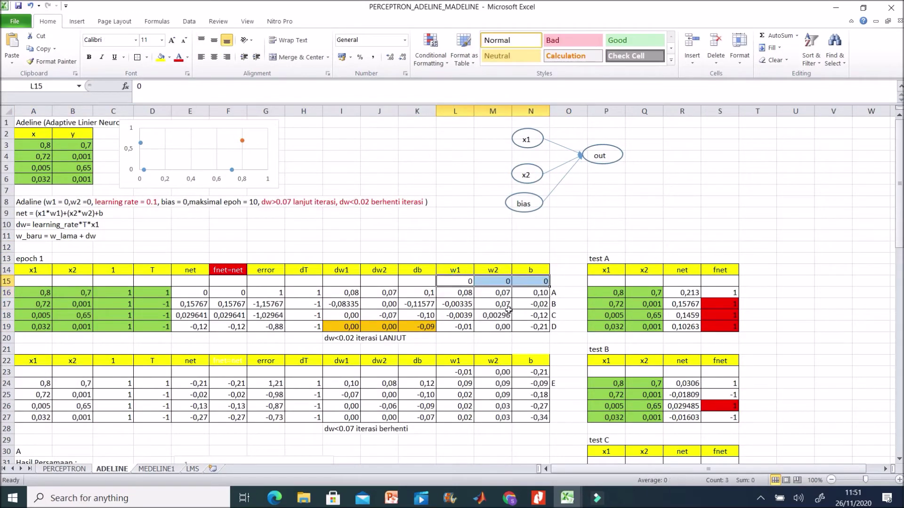
Return to the MEDELINE1 sheet and review the initial weights and biases in E9:E11 and G9:G11
left_click(147, 470)
left_click(442, 170)
left_click(234, 286)
left_click(288, 217)
left_click(112, 137)
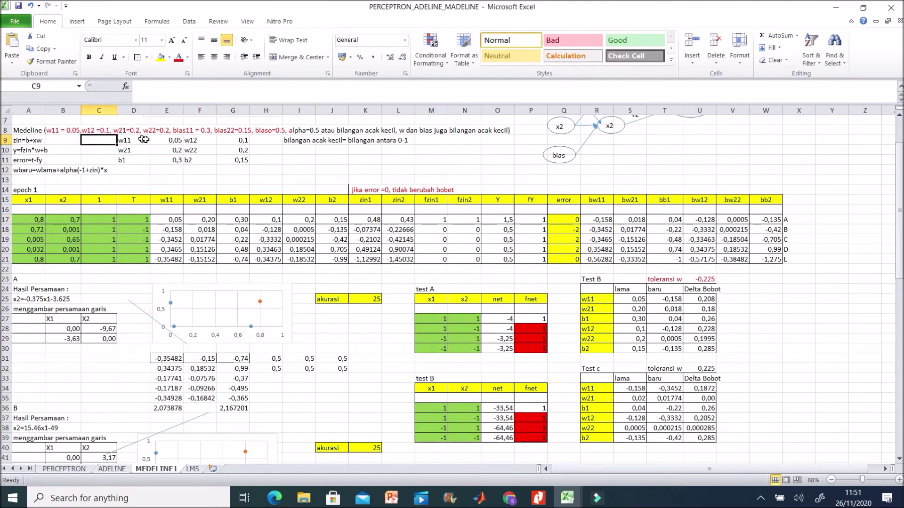
left_click_drag(163, 142, 164, 162)
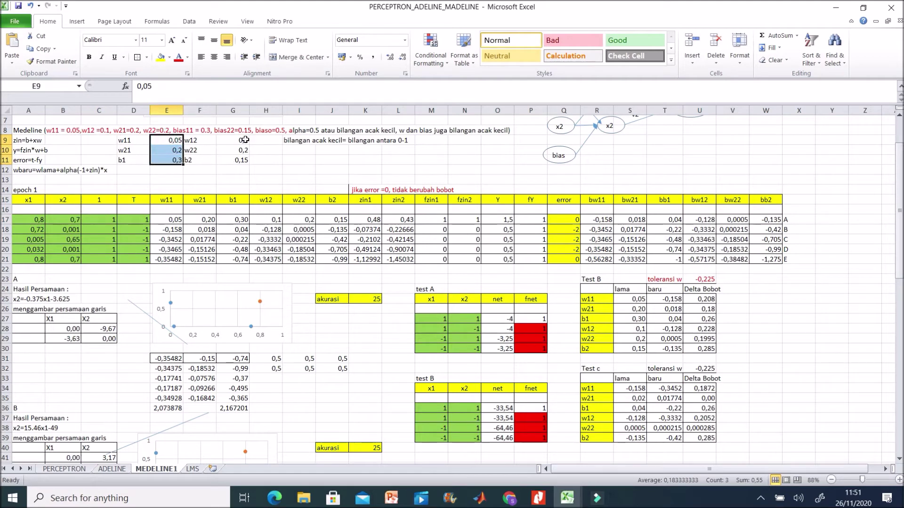
left_click_drag(242, 139, 243, 168)
left_click(307, 178)
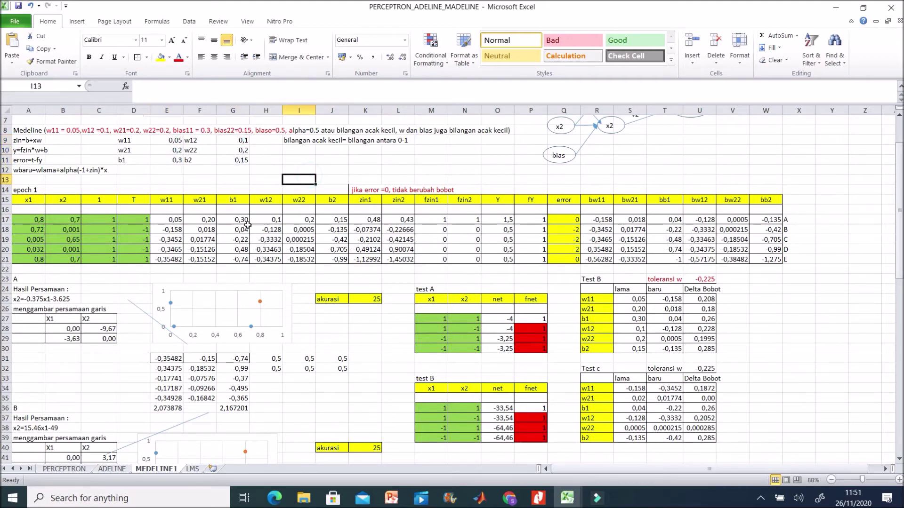
Compare the w11, w21 and b2 entries in row 17 with the initial values they refer to
left_click(174, 219)
left_click(167, 140)
left_click(206, 222)
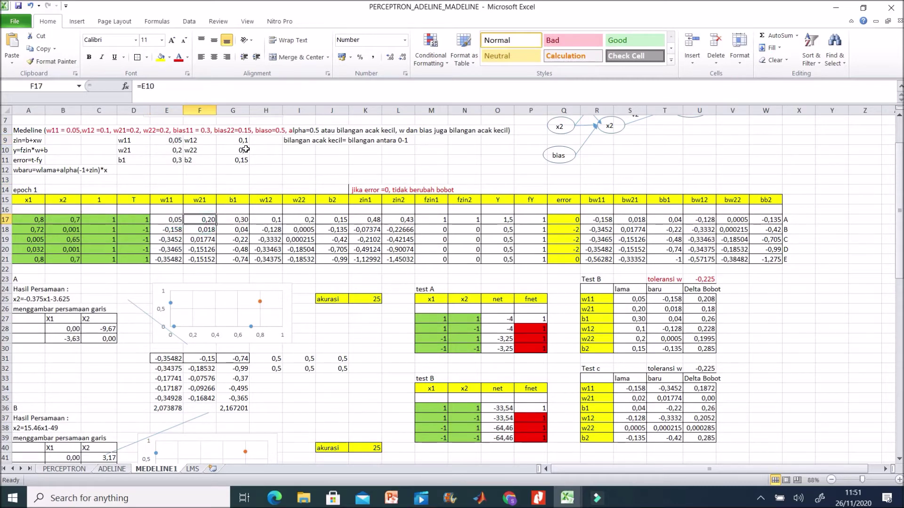
left_click(174, 151)
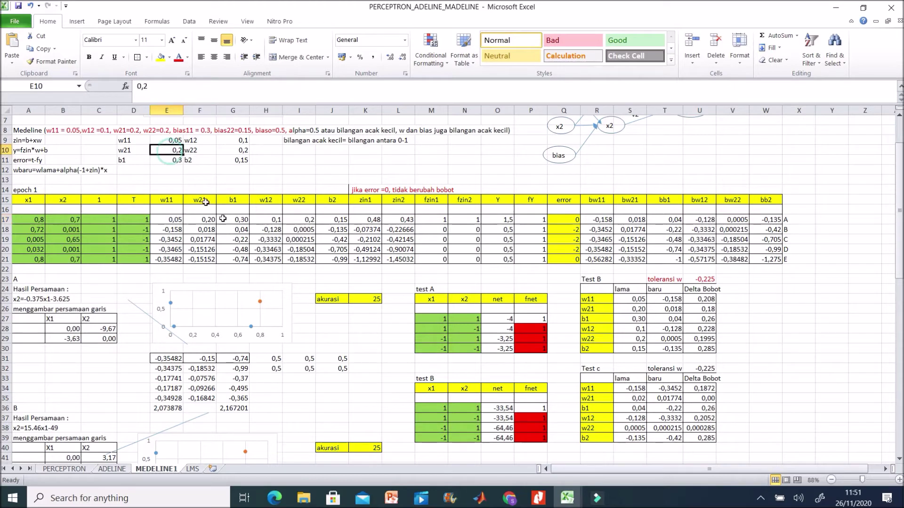
left_click(339, 221)
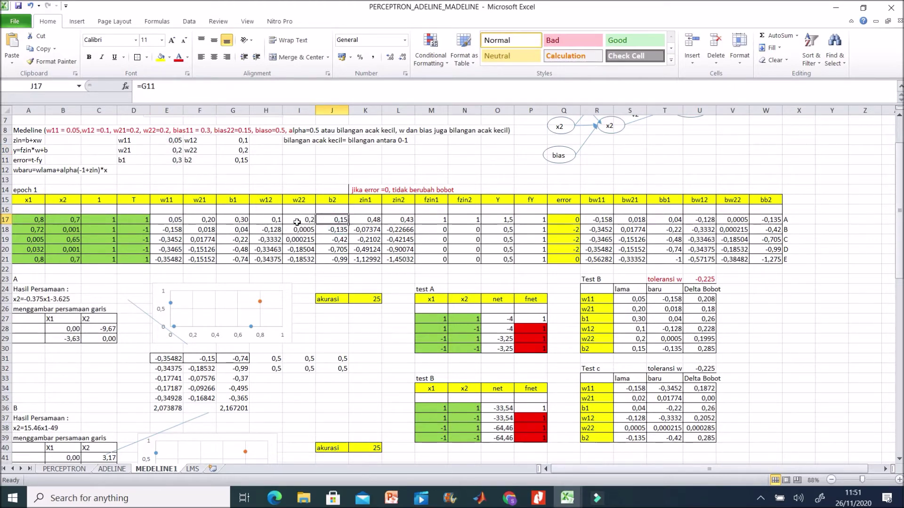
Fill the first-row weights and biases in E17:J17 of the epoch 1 table with yellow
left_click_drag(175, 222, 331, 220)
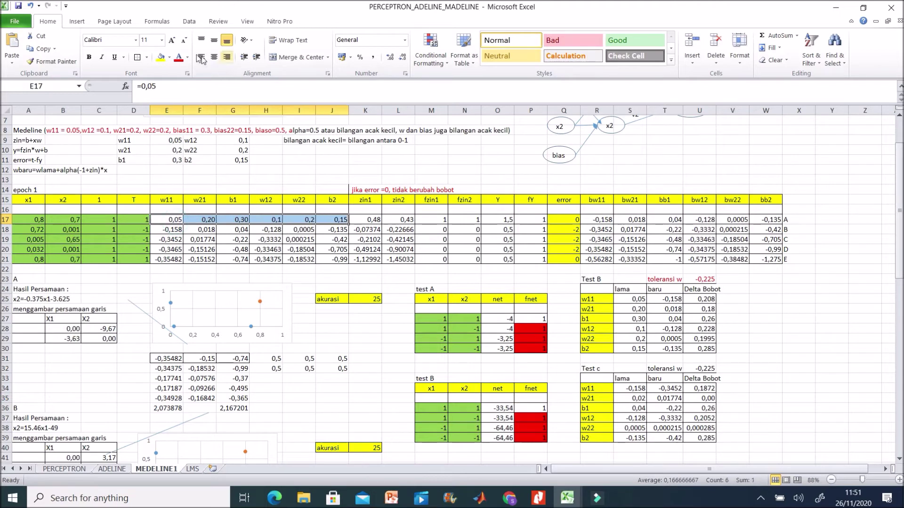
left_click(320, 278)
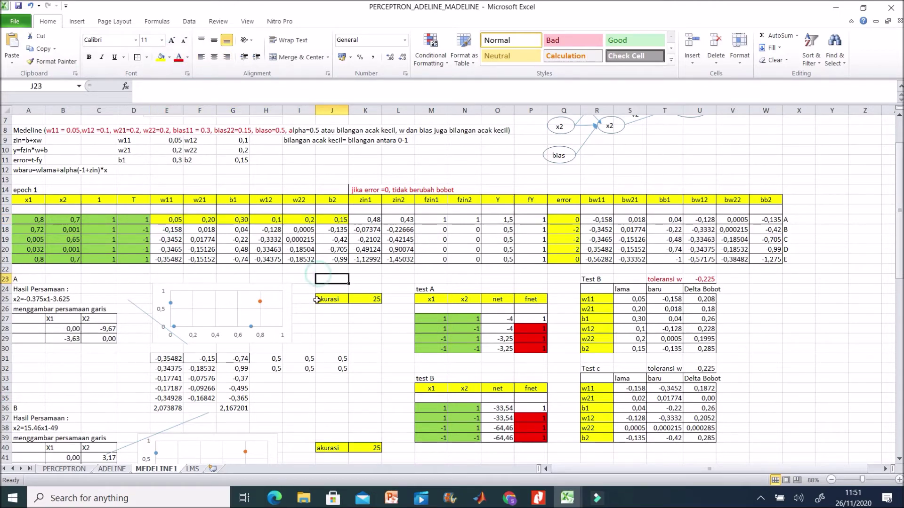
Review the initial values in E9:E11 and G9:G11, and inspect the zin1 formula in K17
left_click_drag(155, 138, 167, 160)
left_click_drag(234, 140, 235, 160)
left_click(373, 260)
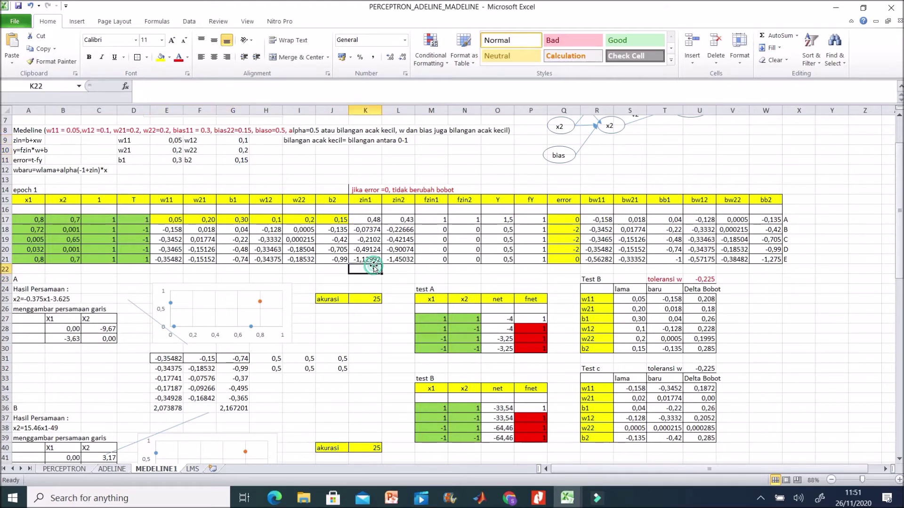
left_click(372, 221)
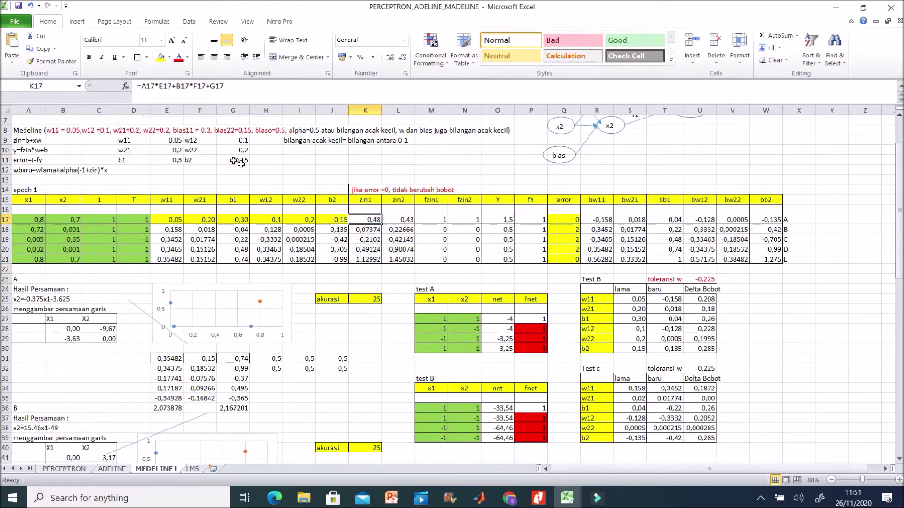
Compare the initial values pair by pair: w11 with w12, w21 with w22, and b1 with b2
left_click(167, 142)
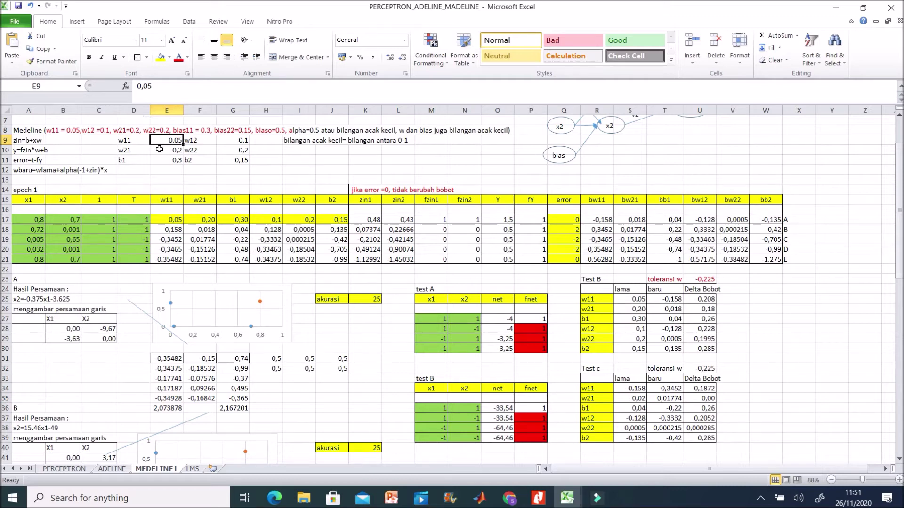
left_click(254, 140)
left_click(241, 142)
left_click(176, 141)
left_click(242, 151)
left_click(173, 150)
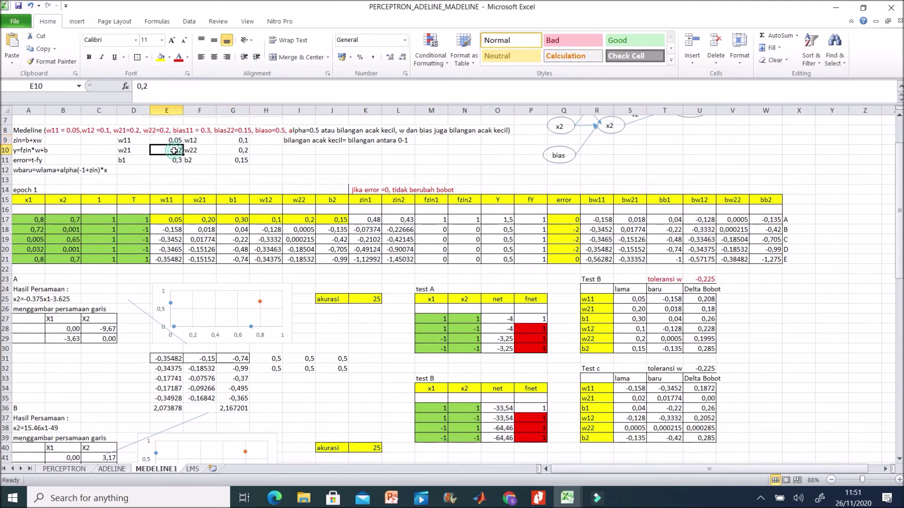
left_click(224, 159)
left_click(180, 160)
left_click(232, 160)
left_click(295, 168)
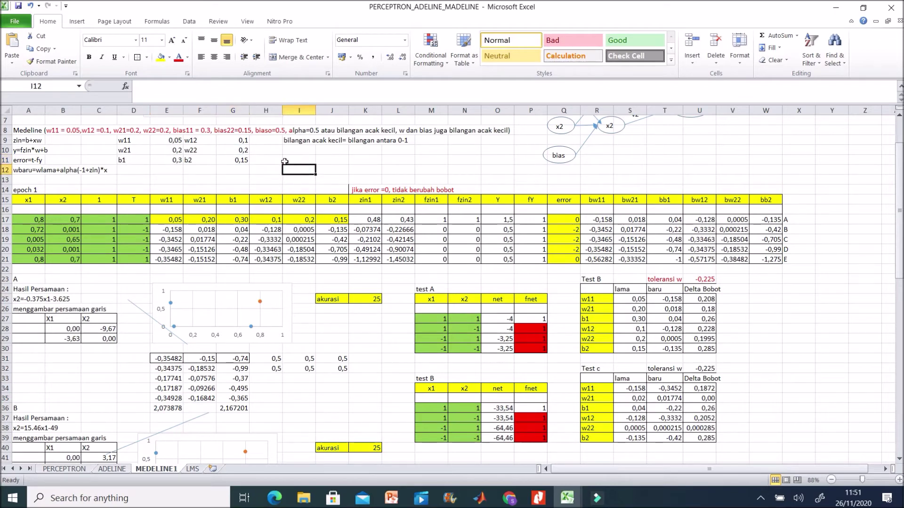
left_click(152, 142)
left_click(230, 140)
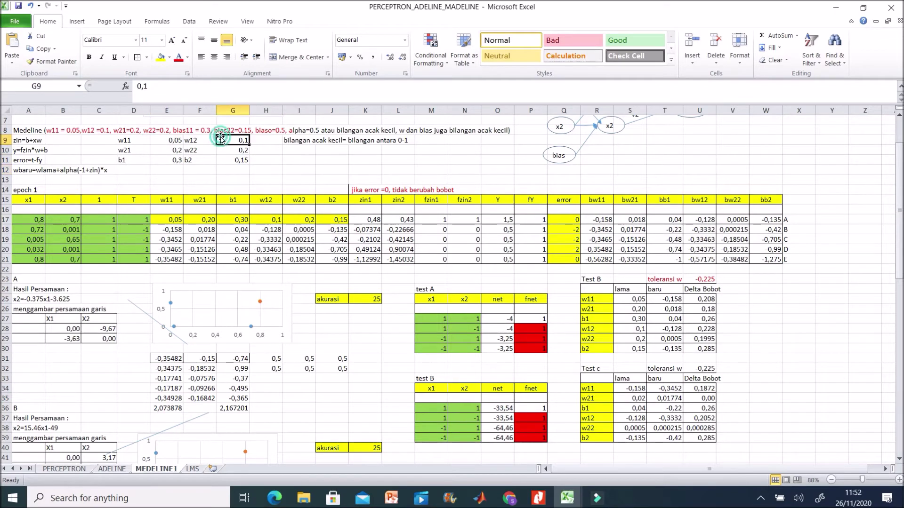
left_click(266, 143)
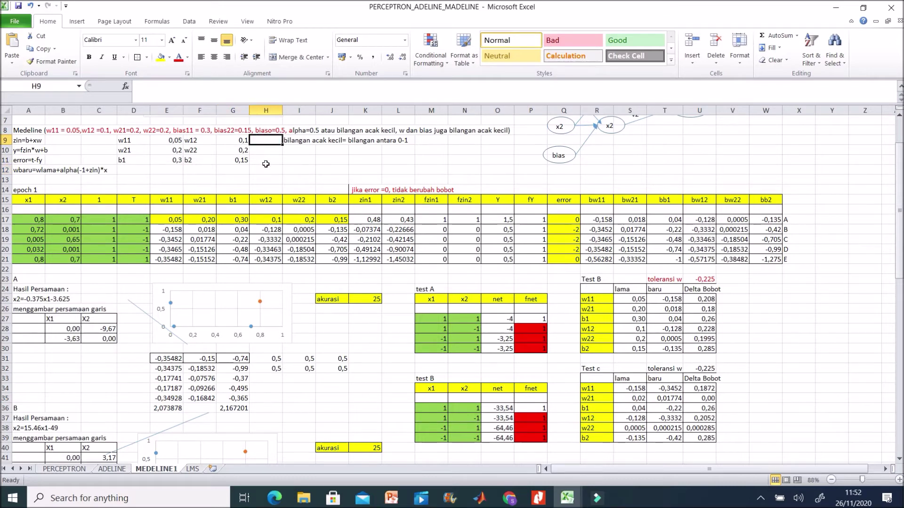
left_click(265, 150)
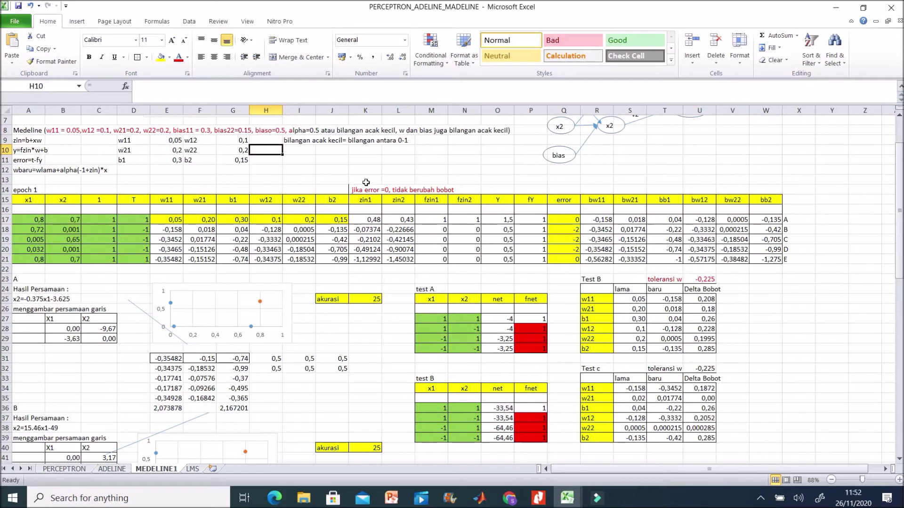
Examine the zin1, zin2, fzin1 and fzin2 formulas in K17:N17 of the epoch 1 table
left_click(357, 221)
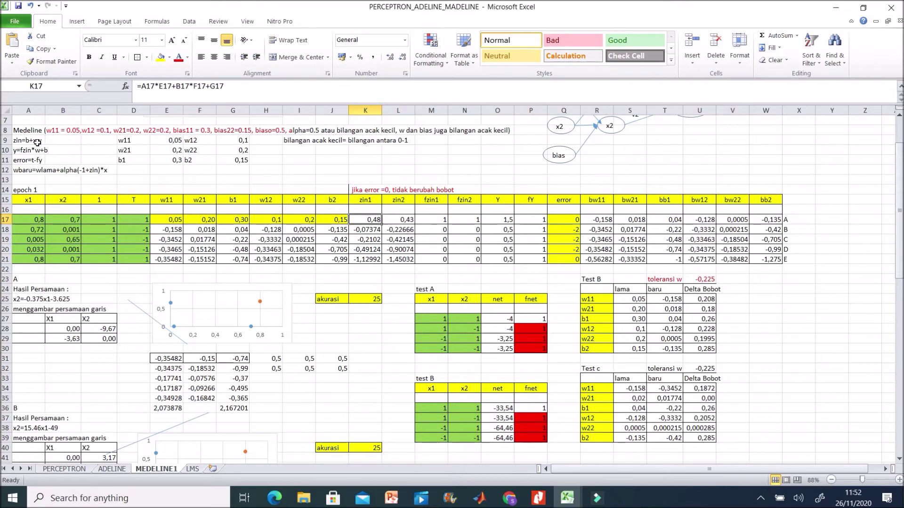
left_click(397, 217)
left_click(434, 220)
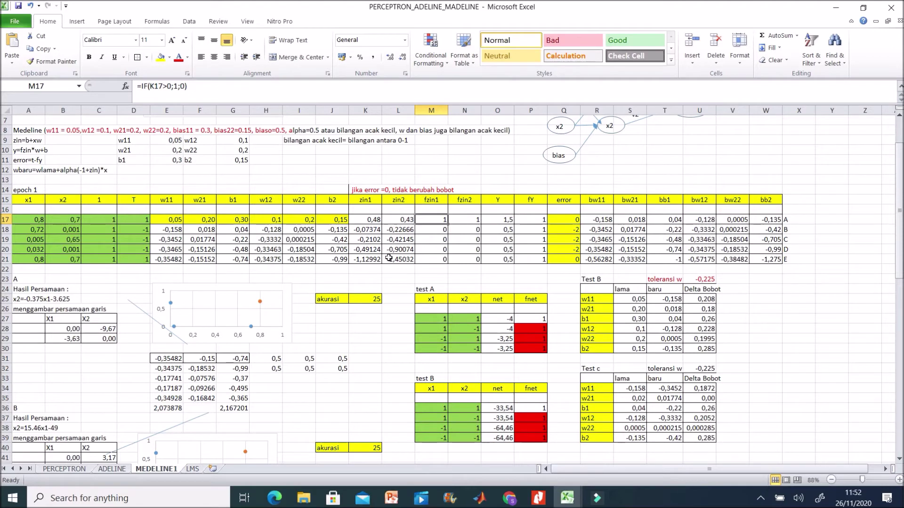
left_click(474, 218)
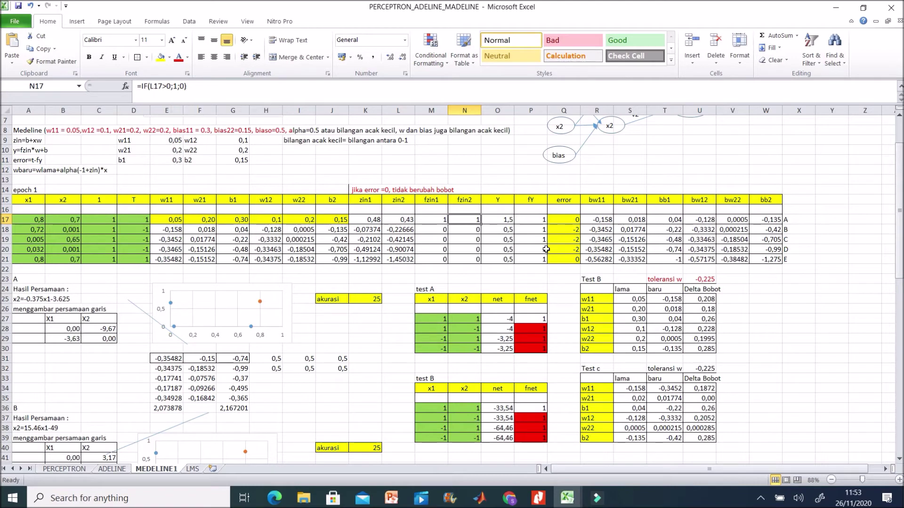
Examine the terms of the Y formula in O17, keeping the formula as it is
left_click(511, 219)
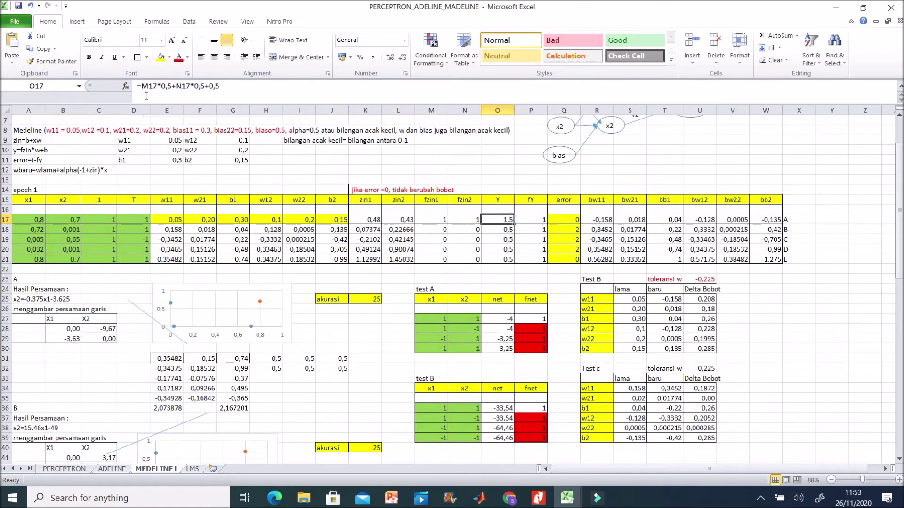
left_click(190, 88)
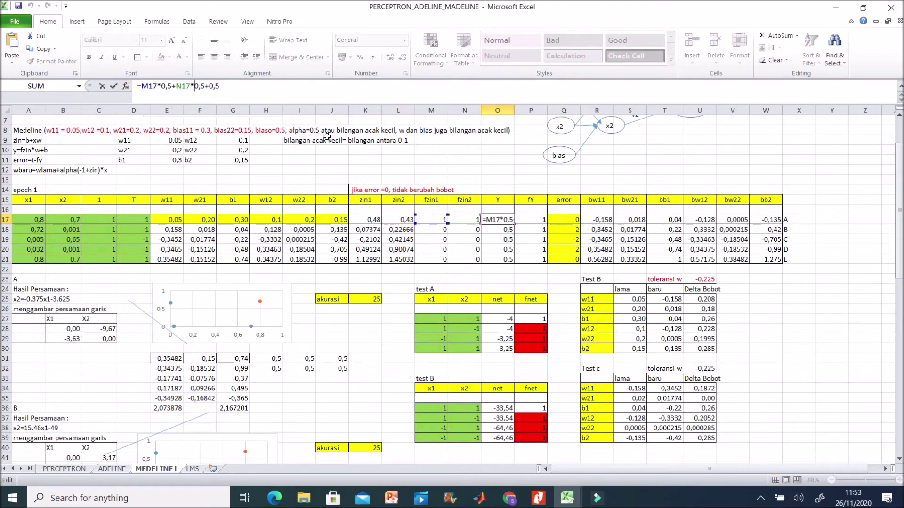
key("ctrl+Return")
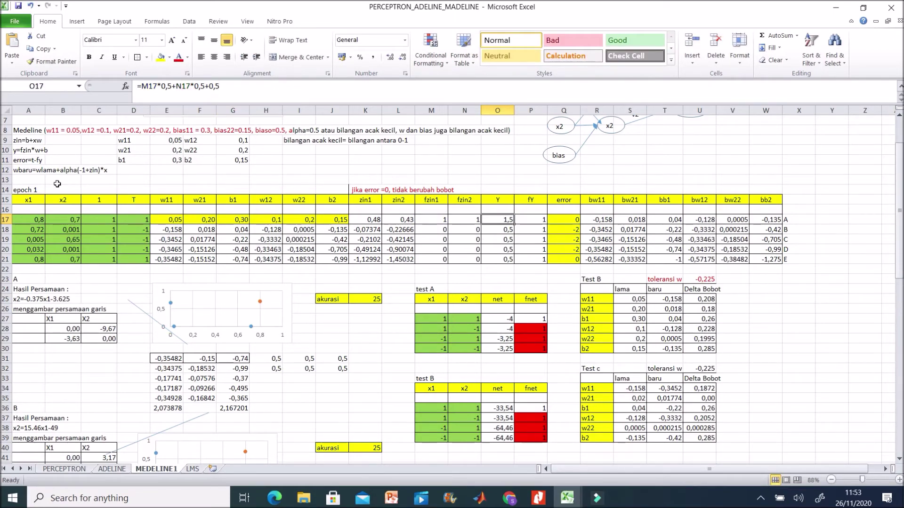
left_click(149, 94)
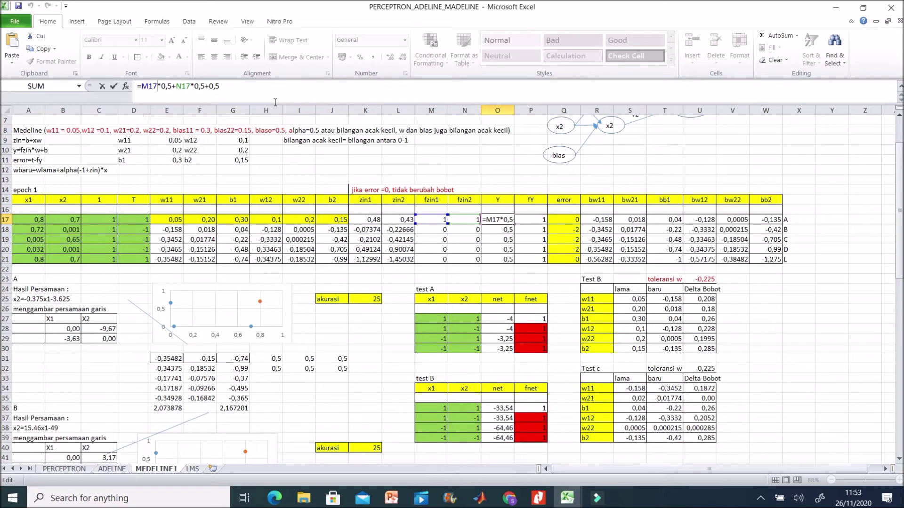
key("ctrl+Return")
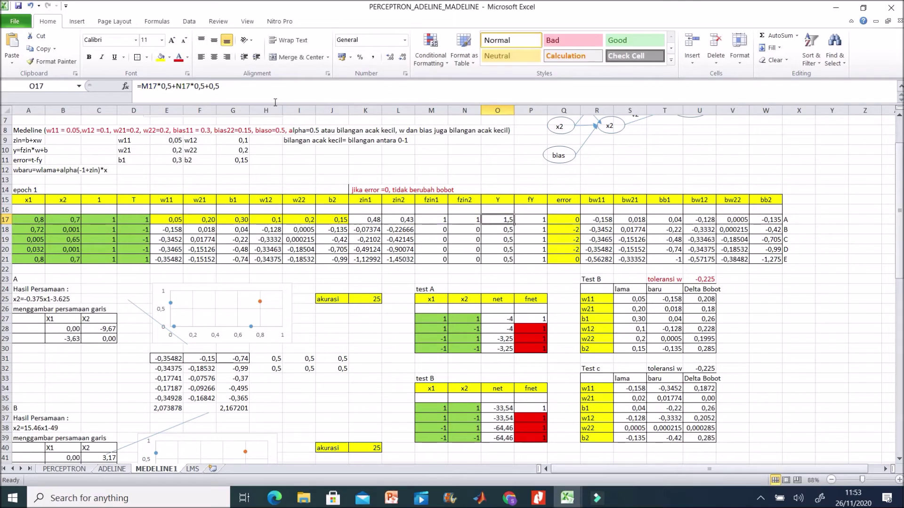
Check the v1 and v2 links in the network diagram and inspect the fzin1 formula in M18
scroll(423, 146, "up", 2)
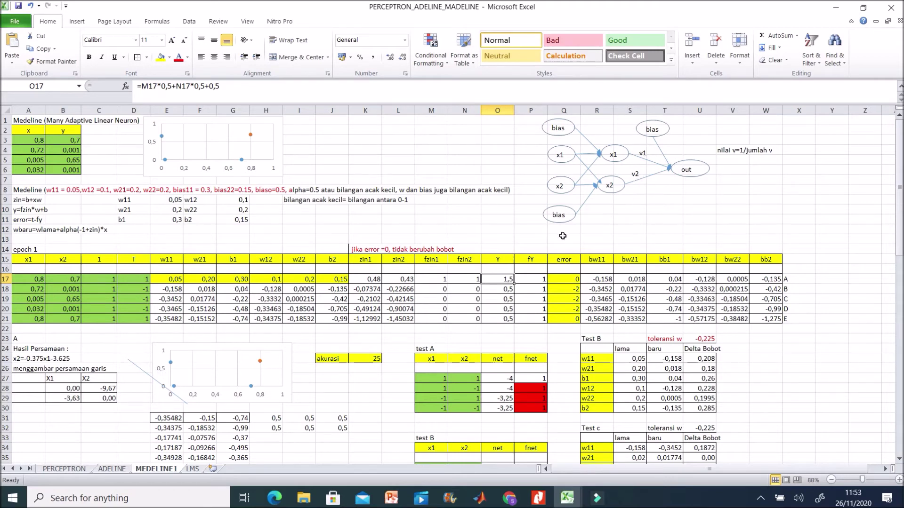
scroll(624, 284, "down", 1)
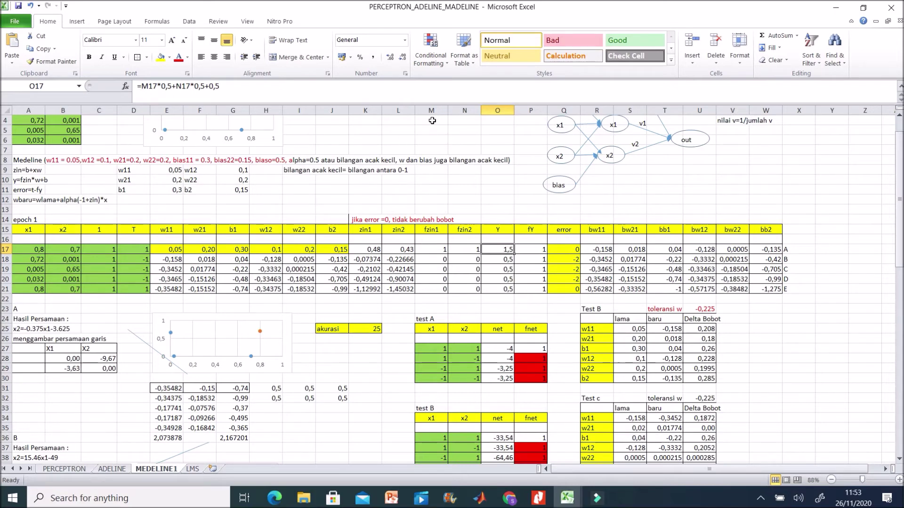
left_click(432, 257)
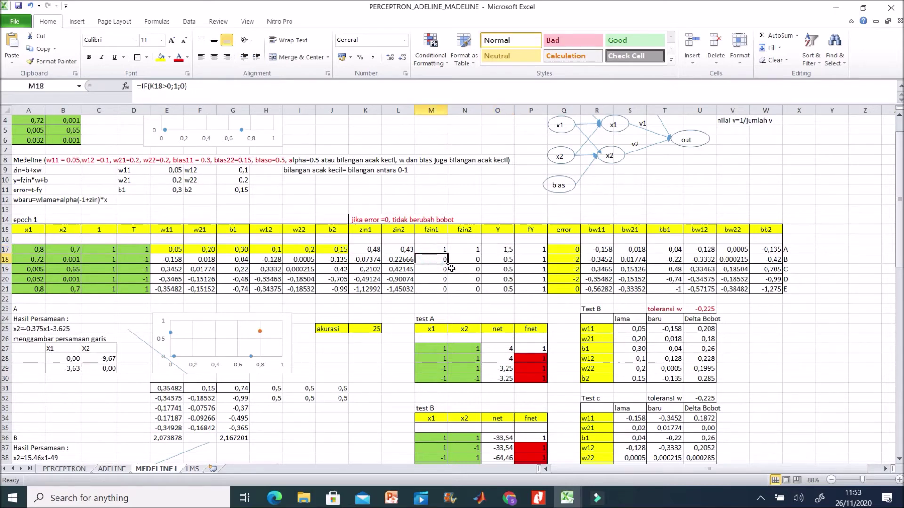
Compare the Y formula in O17 with the fY threshold formula in P17 of the epoch 1 table
left_click(531, 249)
left_click(489, 241)
left_click(495, 250)
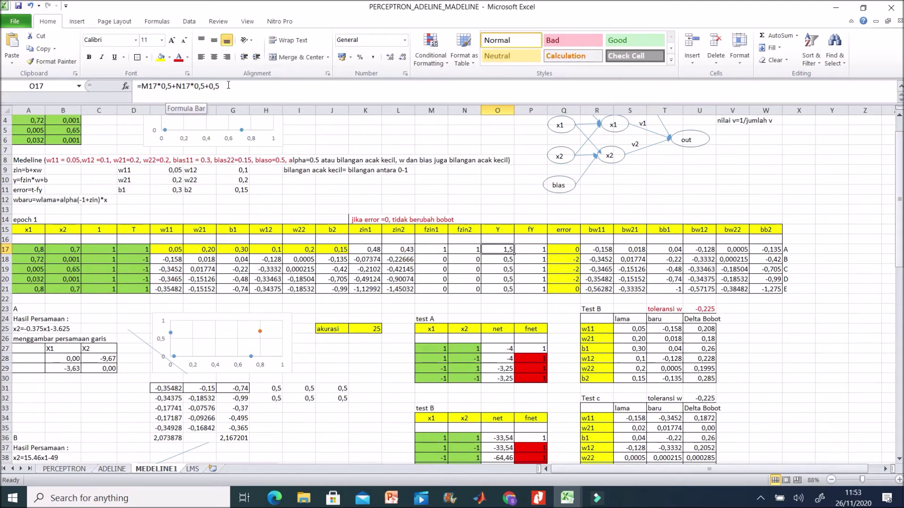
left_click(530, 210)
left_click(509, 249)
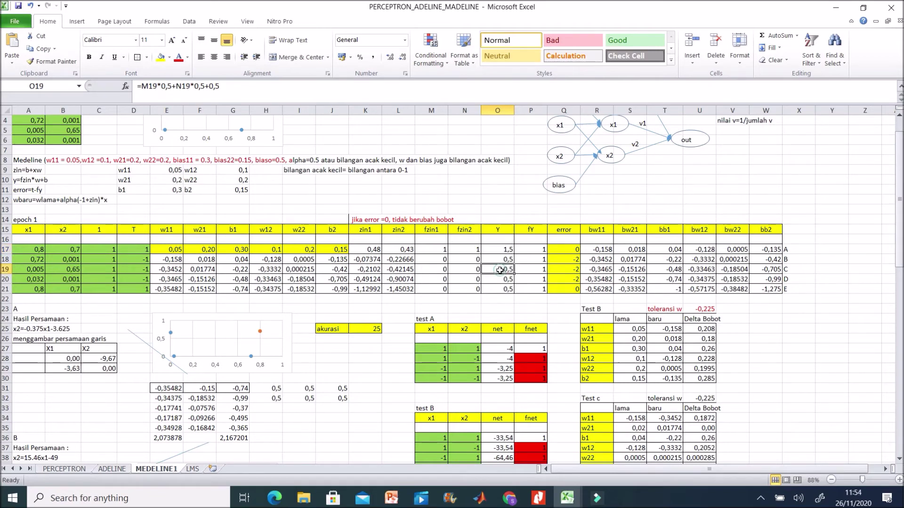
left_click(542, 250)
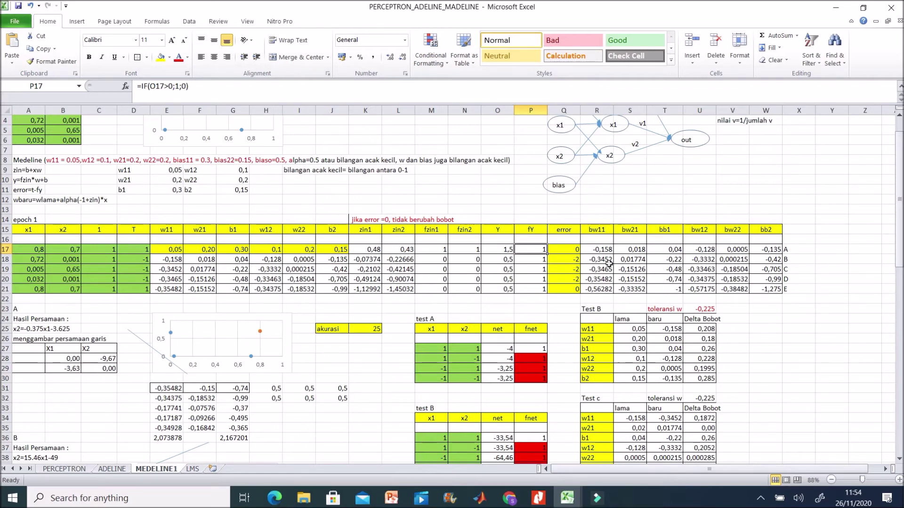
Trace the T and fY references in the error formula in Q17, keeping the formula as it is
left_click(577, 253)
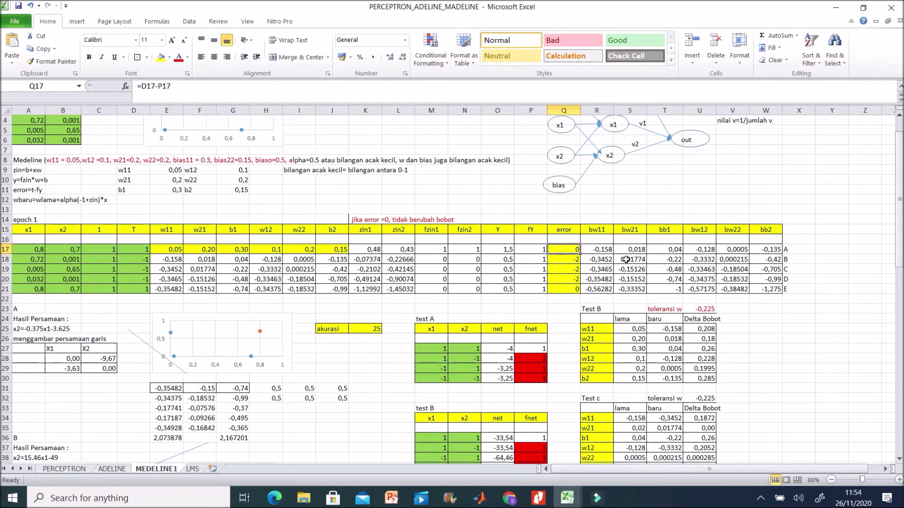
left_click(167, 86)
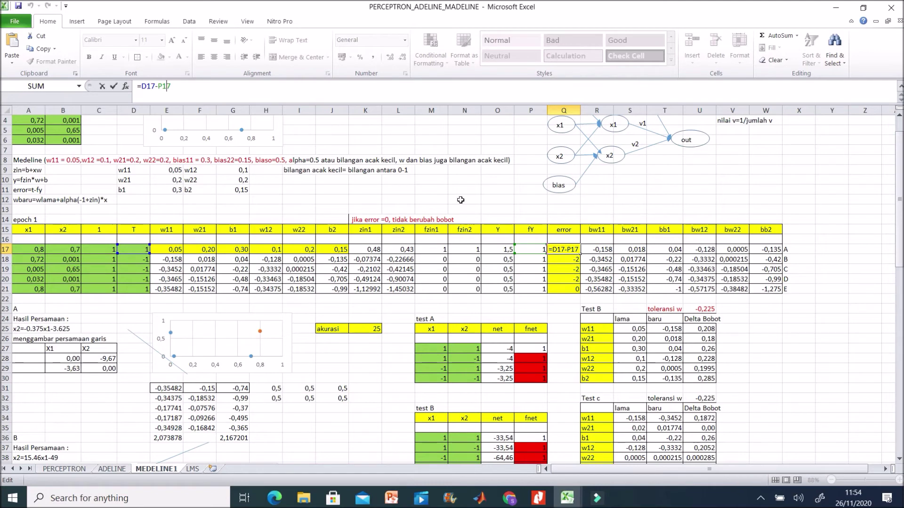
key("Escape")
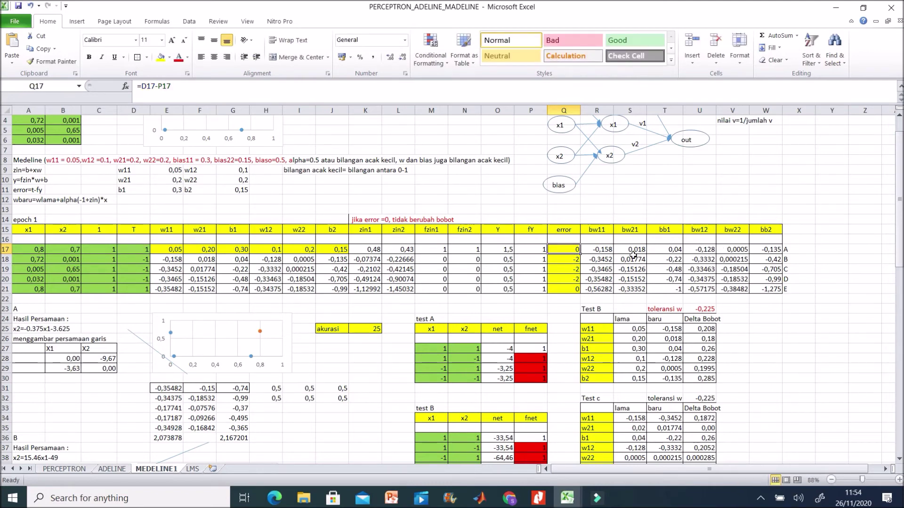
Trace the cell references in the bw11 formula in R17 and inspect the bw21 formula in S17
left_click(601, 252)
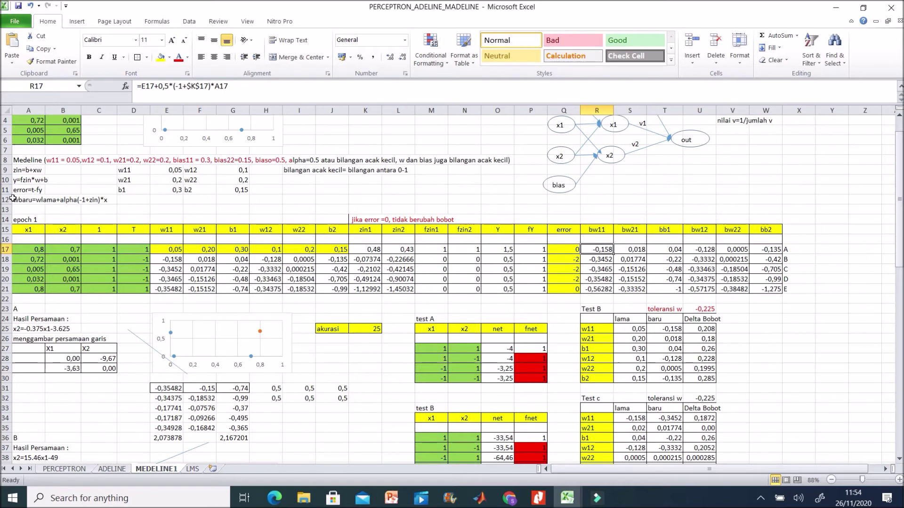
left_click(163, 90)
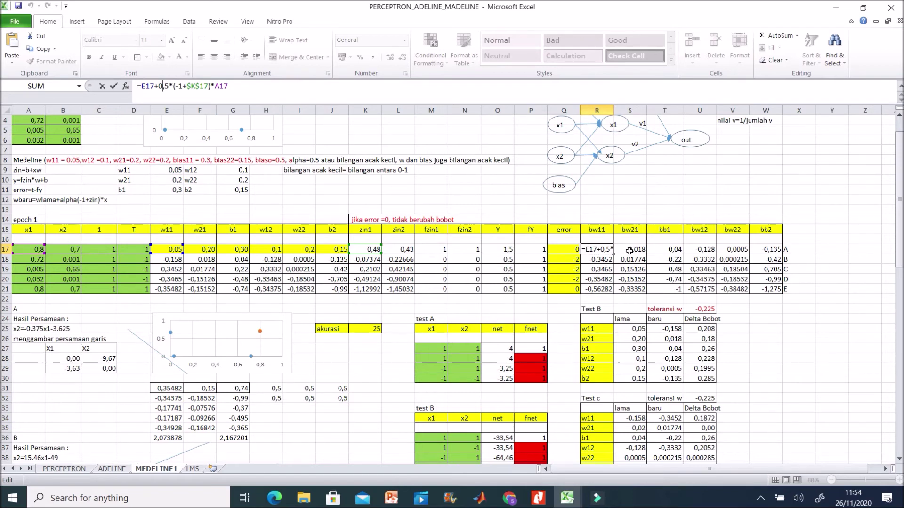
left_click(144, 86)
left_click_drag(172, 249, 172, 254)
key("Escape")
left_click(639, 251)
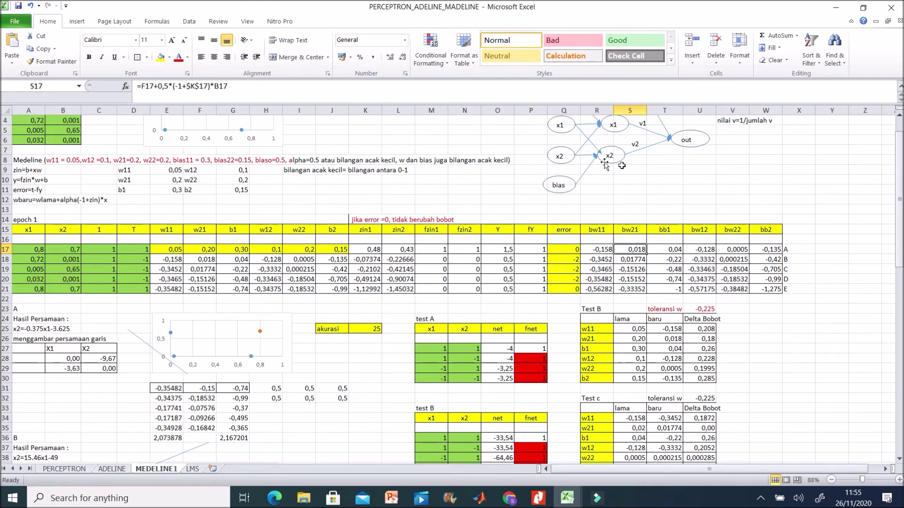
Compare the wbaru rule in A12 with the bw11 formula in R17, checking its alpha factor
left_click(20, 198)
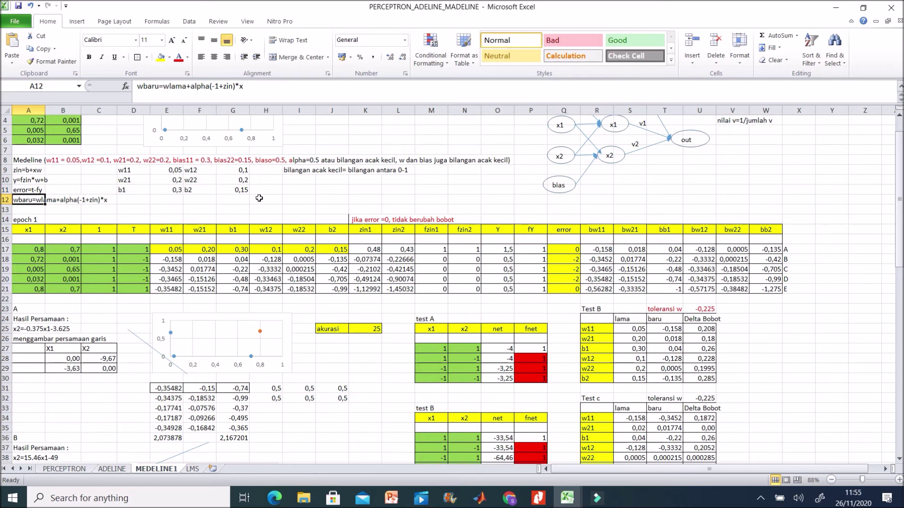
left_click(603, 249)
left_click(173, 85)
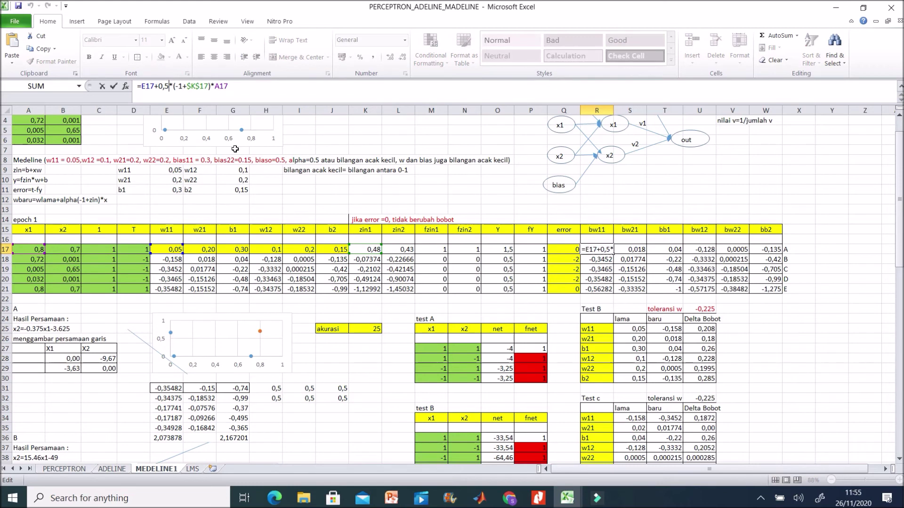
key("Escape")
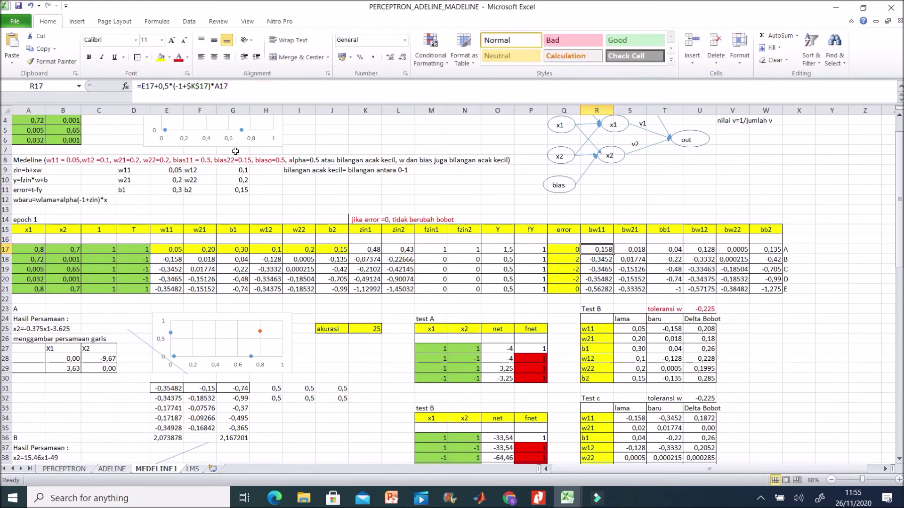
Review the alpha setting in the row 8 parameter note and the small random number range in row 9
left_click(219, 180)
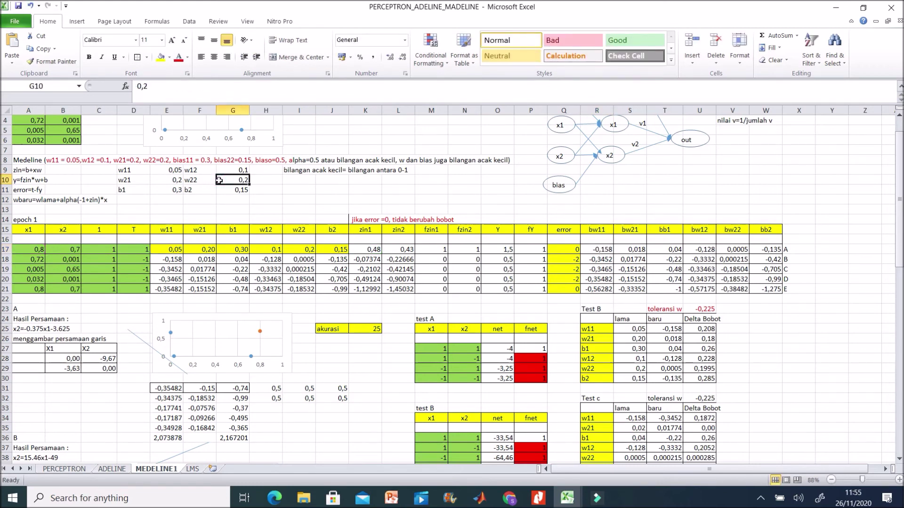
left_click(309, 159)
left_click(394, 158)
left_click(358, 177)
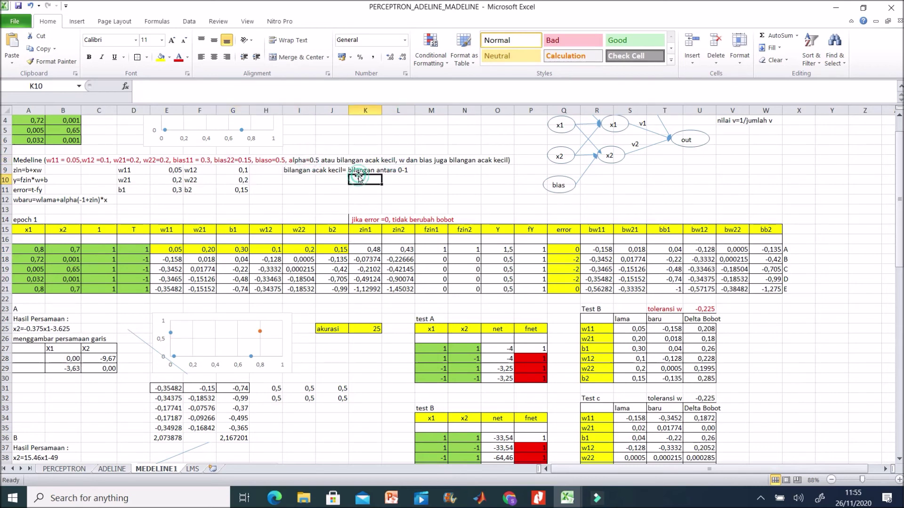
left_click(345, 160)
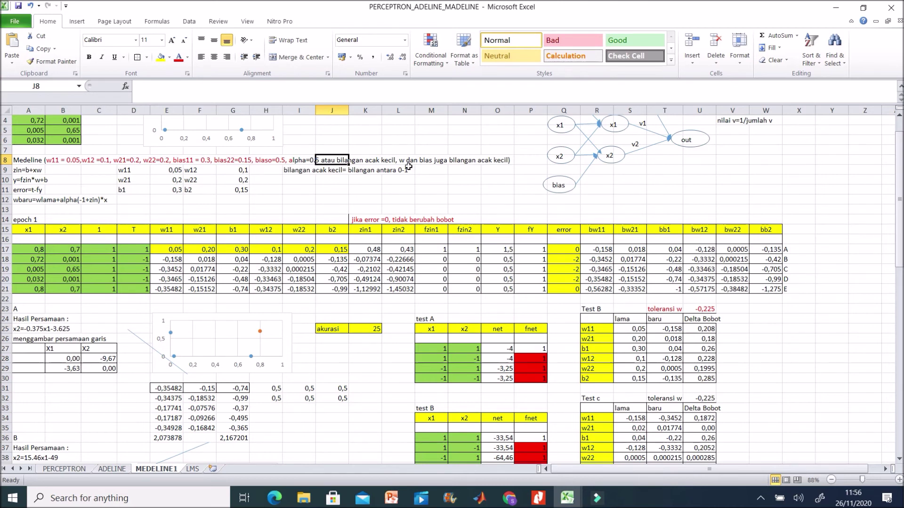
Review the updated weights and biases in R17:W17, the inputs in A17:B20 and row labels D and E
left_click_drag(607, 250, 780, 251)
left_click(823, 249)
scroll(776, 252, "down", 2)
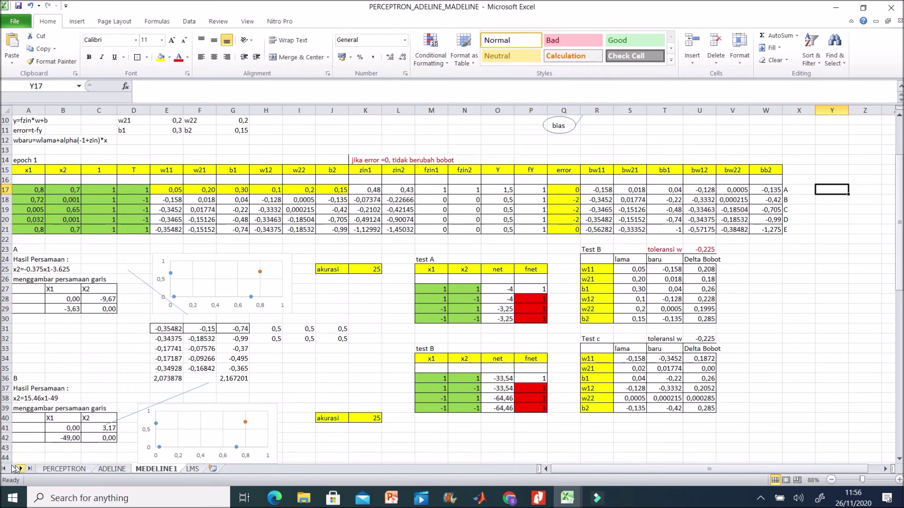
left_click_drag(29, 193, 66, 220)
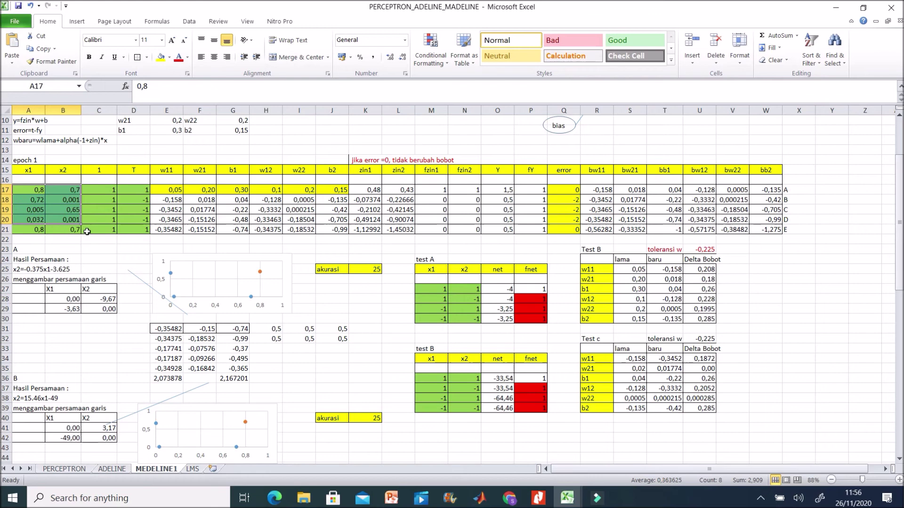
left_click(132, 259)
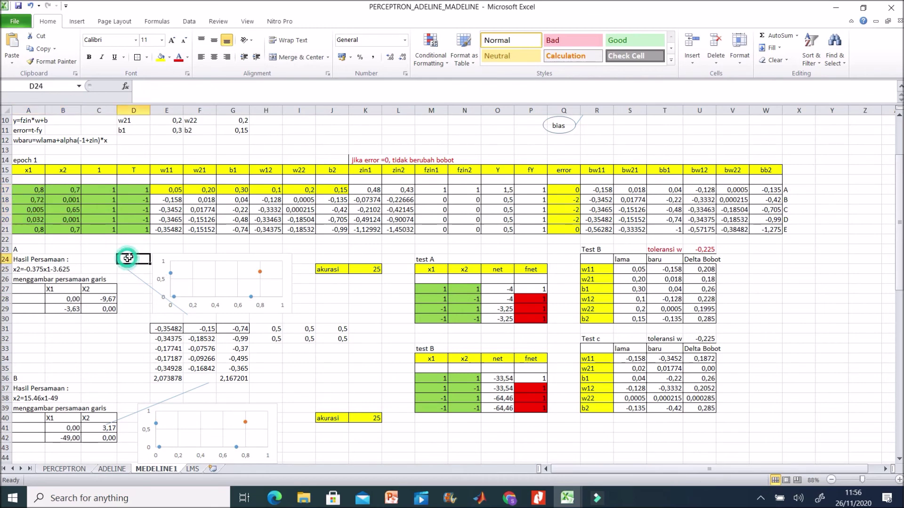
left_click(802, 256)
left_click(794, 230)
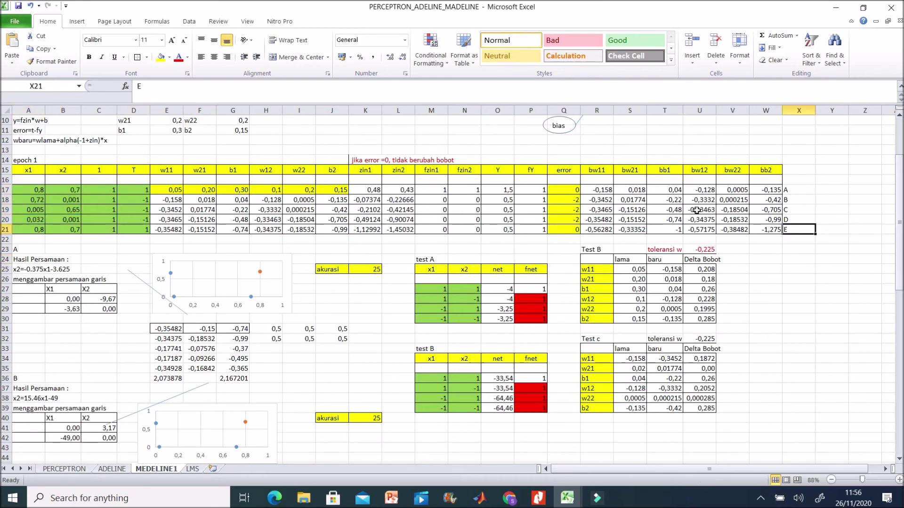
left_click(790, 218)
Compare the x1 and x2 inputs in row 17 with those in row 21 of the epoch 1 table
left_click_drag(36, 227, 101, 231)
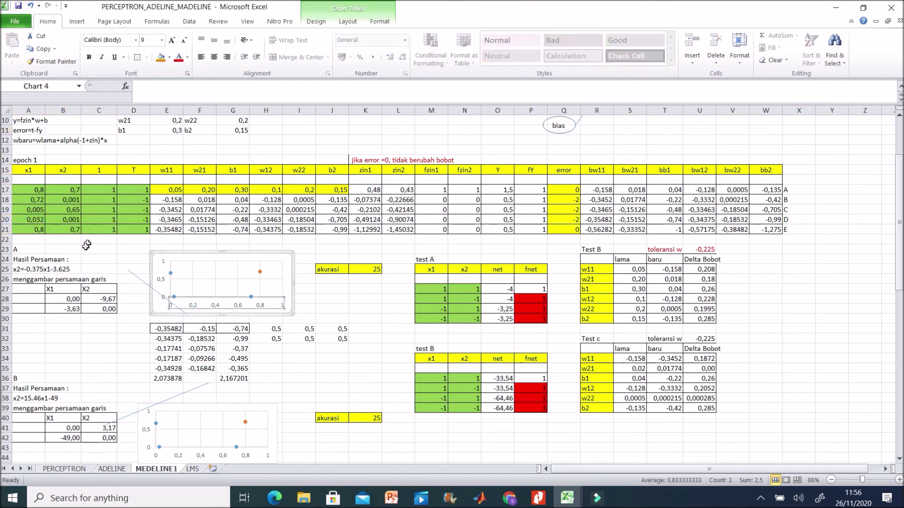
left_click(86, 245)
left_click_drag(28, 191, 78, 200)
left_click(109, 232)
left_click(37, 191)
left_click(77, 230)
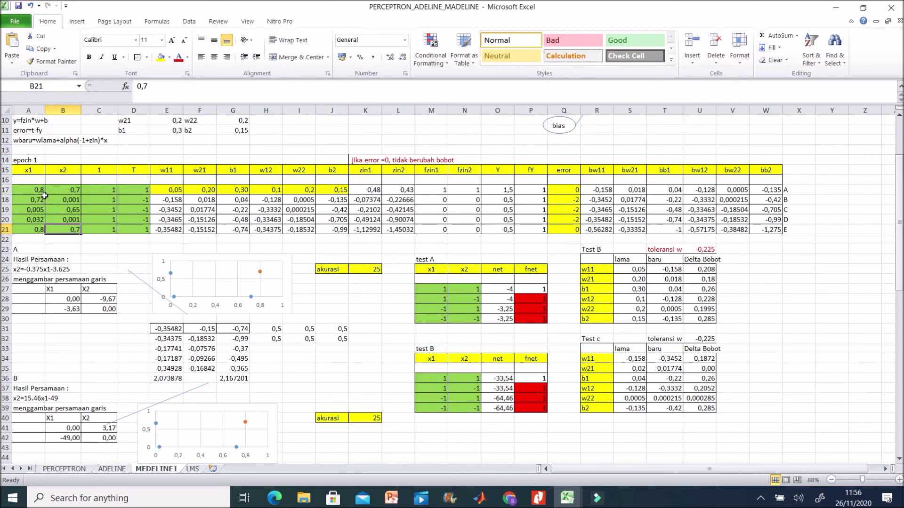
left_click_drag(37, 186, 56, 193)
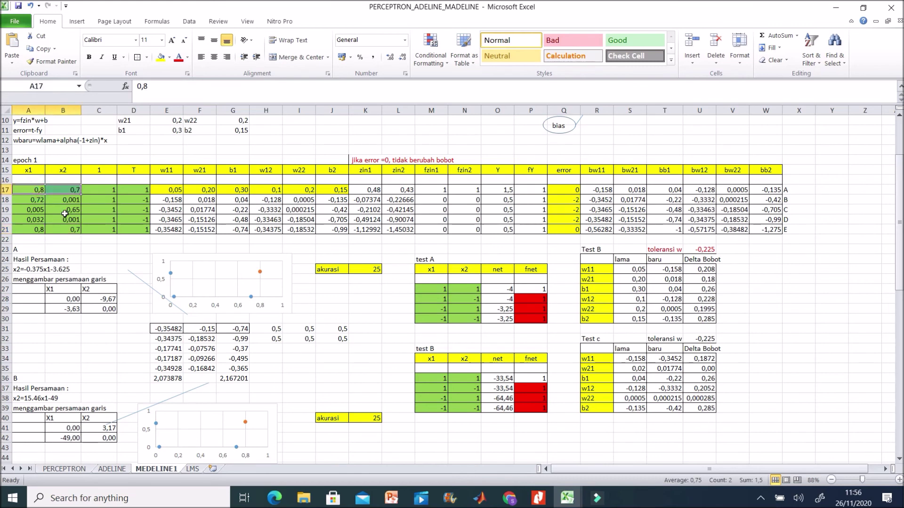
left_click_drag(37, 230, 63, 232)
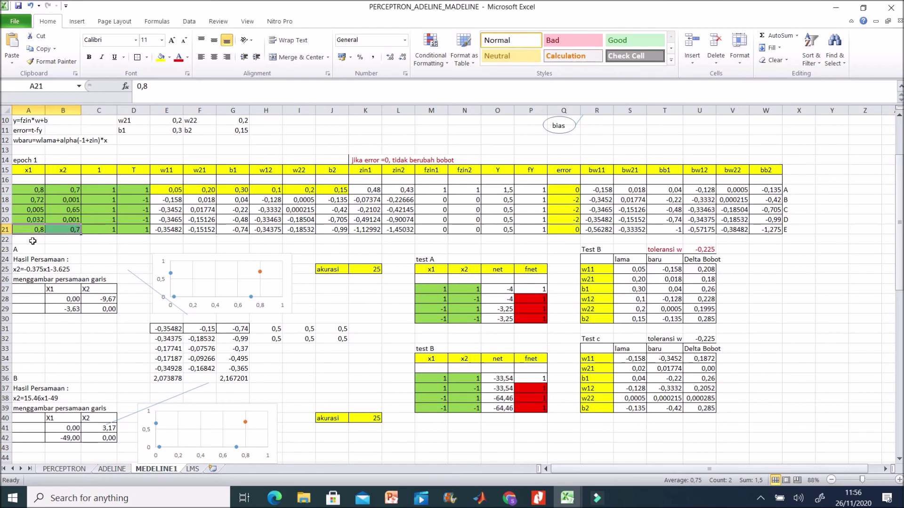
Survey the line equations, charts and accuracy blocks from section A downward, below the epoch 1 table
left_click(824, 238)
scroll(824, 239, "down", 2)
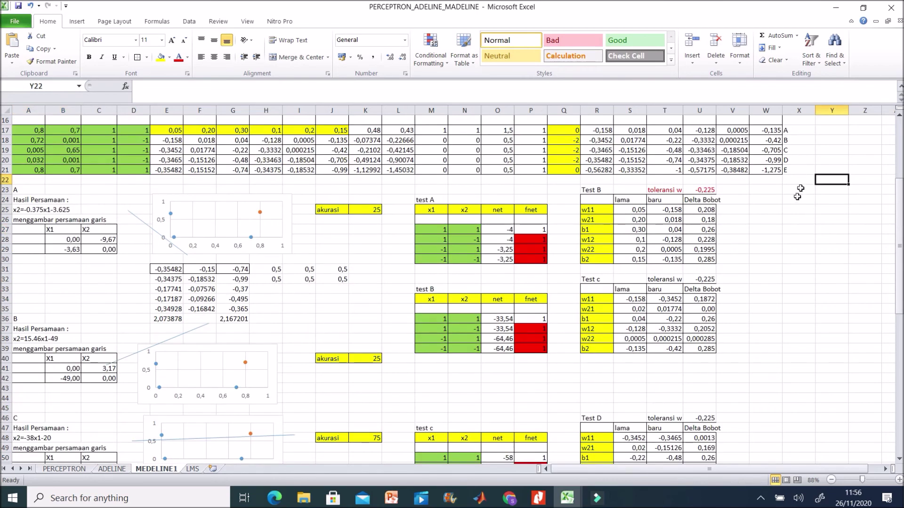
scroll(752, 269, "down", 5)
scroll(752, 268, "up", 5)
left_click_drag(38, 187, 418, 414)
scroll(424, 391, "up", 9)
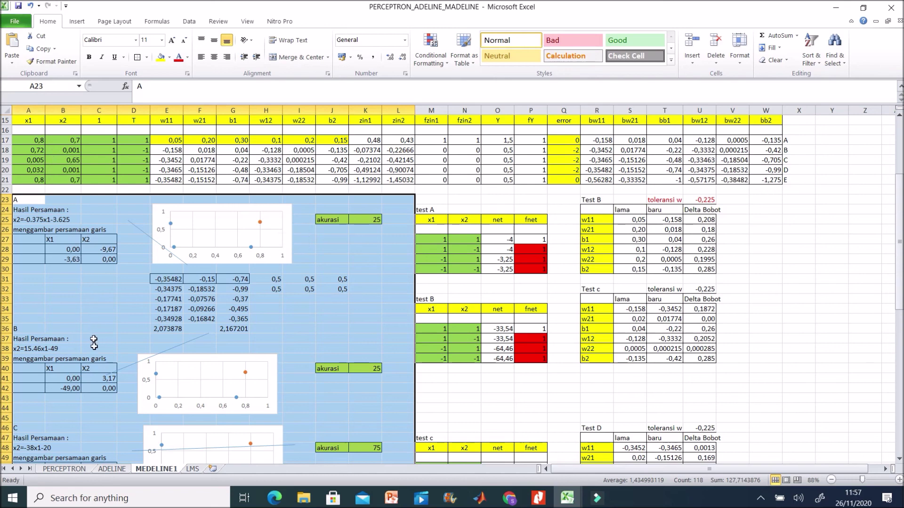
Check section A's accuracy value in K25 against its line equation chart
left_click(266, 309)
scroll(288, 262, "down", 1)
left_click(374, 189)
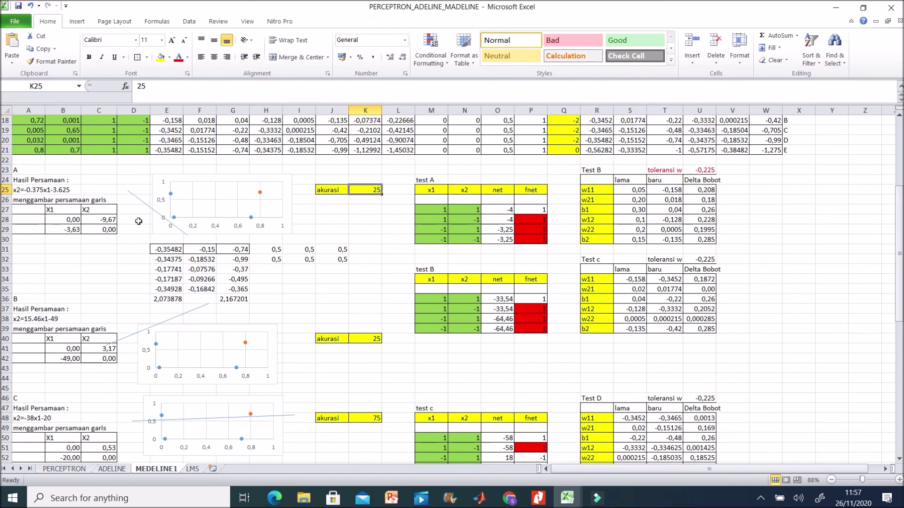
left_click(312, 281)
left_click(339, 190)
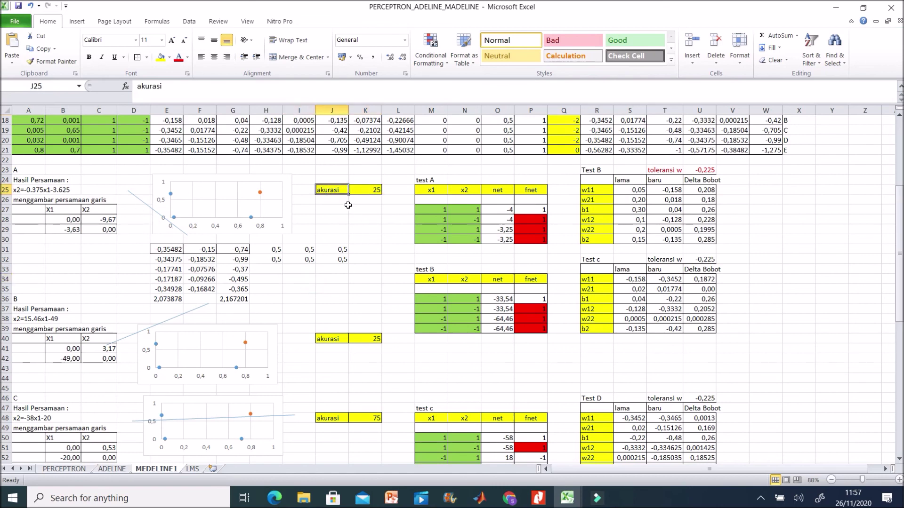
left_click(309, 259)
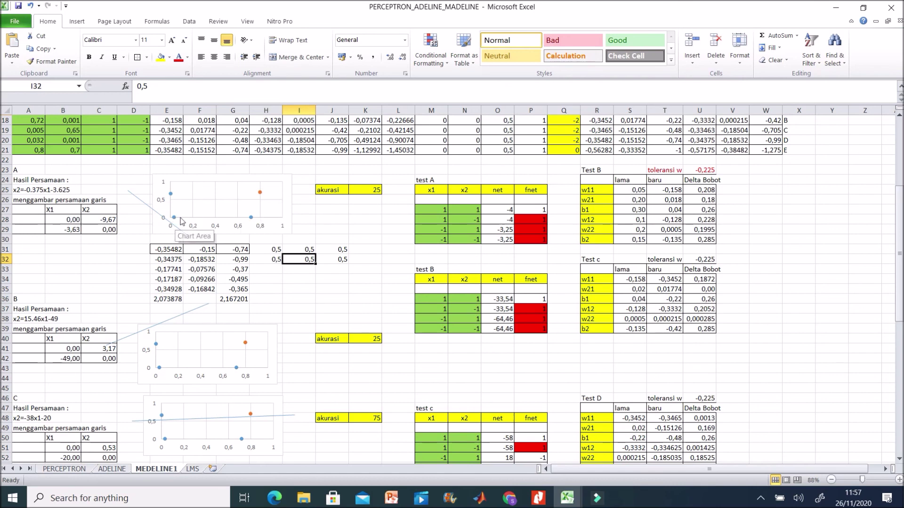
left_click(366, 195)
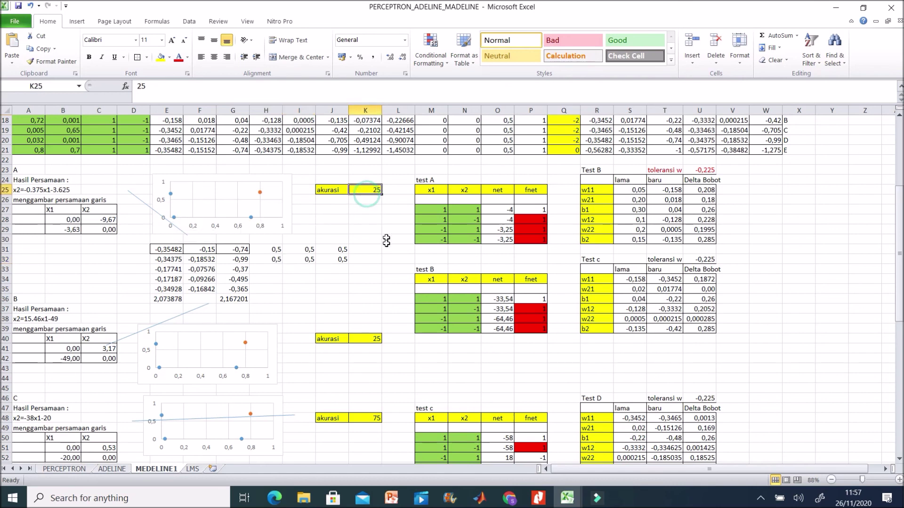
Examine the charts and accuracy values of section B and the sections below it, together with their test tables
scroll(368, 272, "down", 3)
left_click(365, 272)
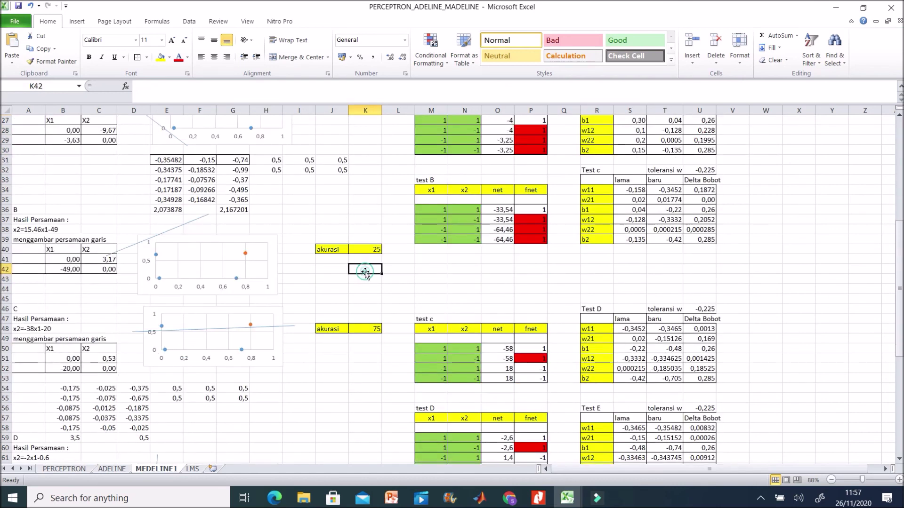
left_click(336, 309)
scroll(339, 316, "down", 10)
left_click(337, 309)
left_click(236, 369)
left_click(15, 308)
left_click(369, 349)
scroll(631, 339, "up", 7)
scroll(629, 332, "up", 1)
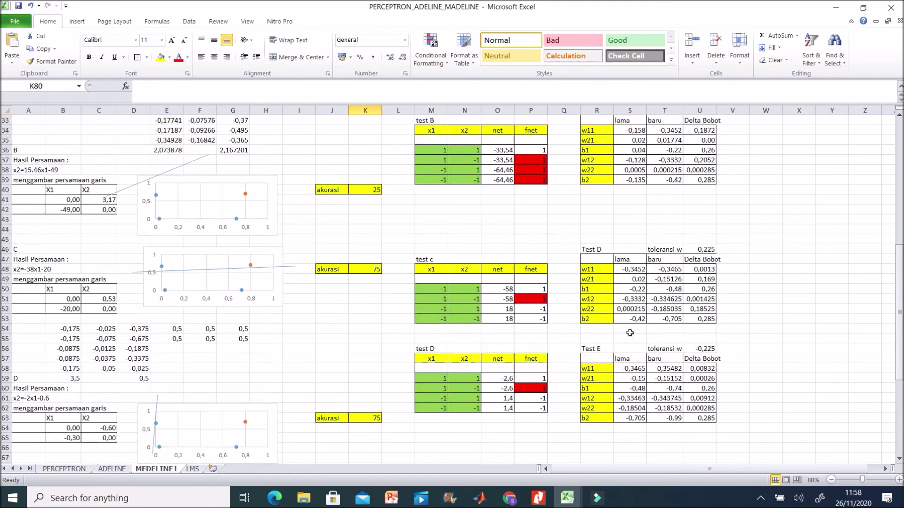